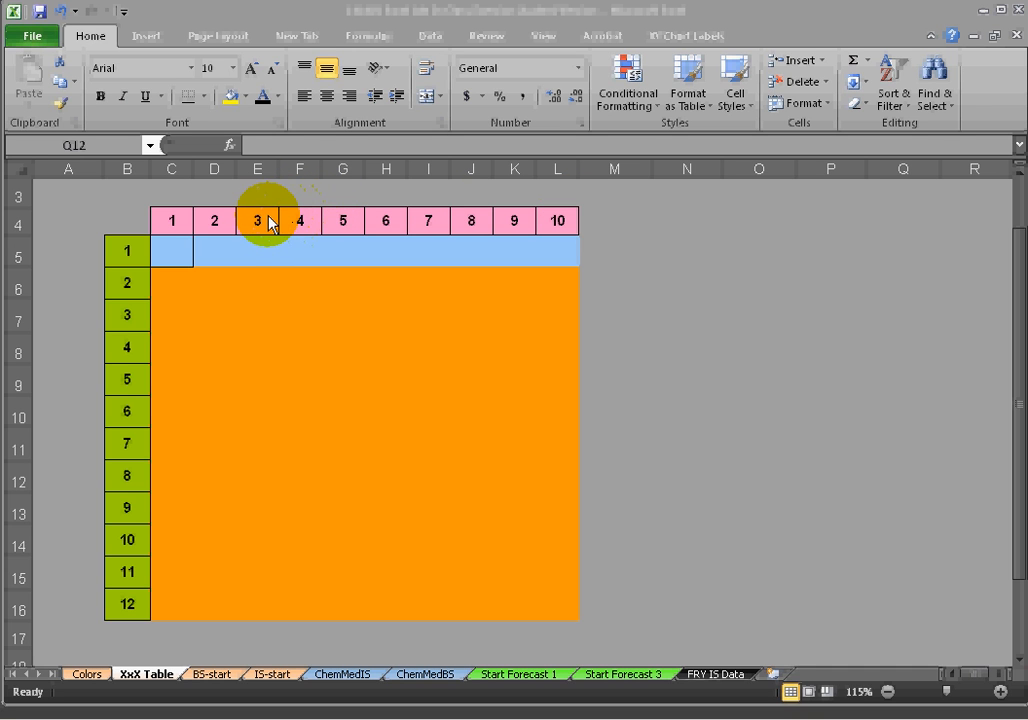
Step: Enter 3 in cell B2, below the practice title on the XxX Table sheet
{"action": "left_click", "coordinate": [177, 240]}
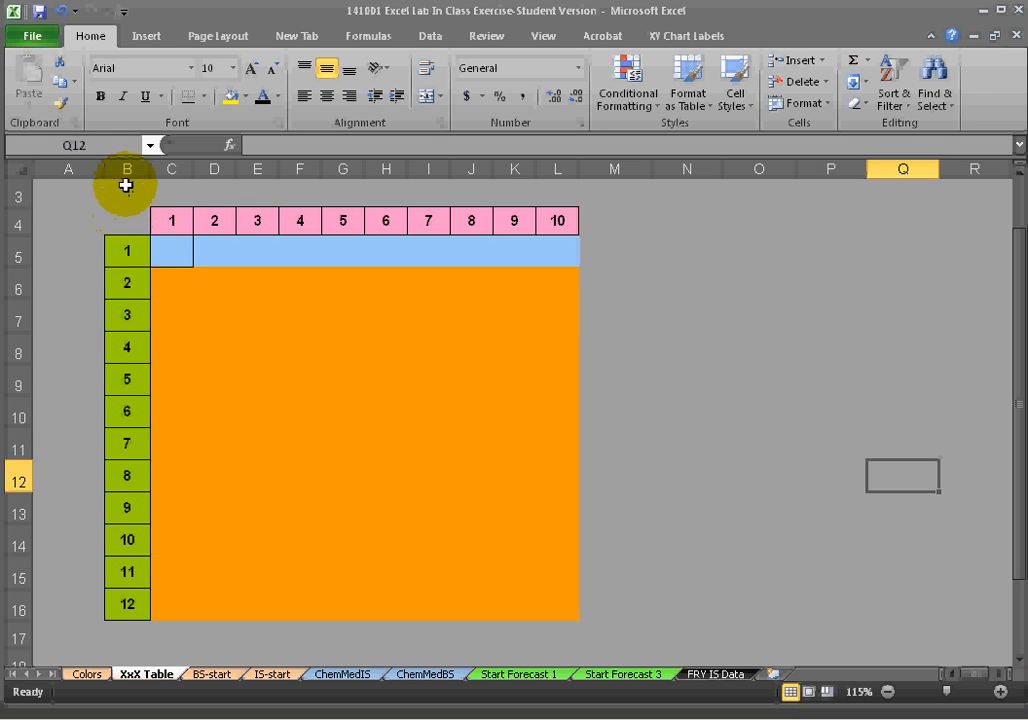
{"action": "scroll", "coordinate": [122, 185], "scroll_direction": "up", "scroll_amount": 1}
{"action": "left_click", "coordinate": [143, 247]}
{"action": "left_click", "coordinate": [143, 222]}
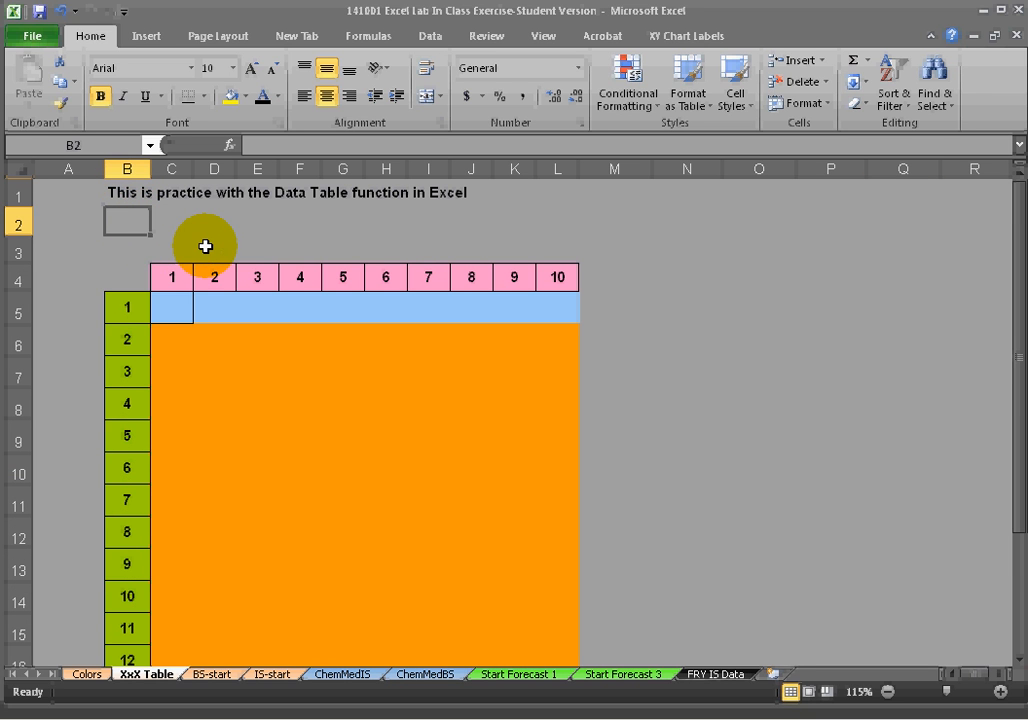
{"action": "type", "text": "3"}
{"action": "key", "text": "Tab"}
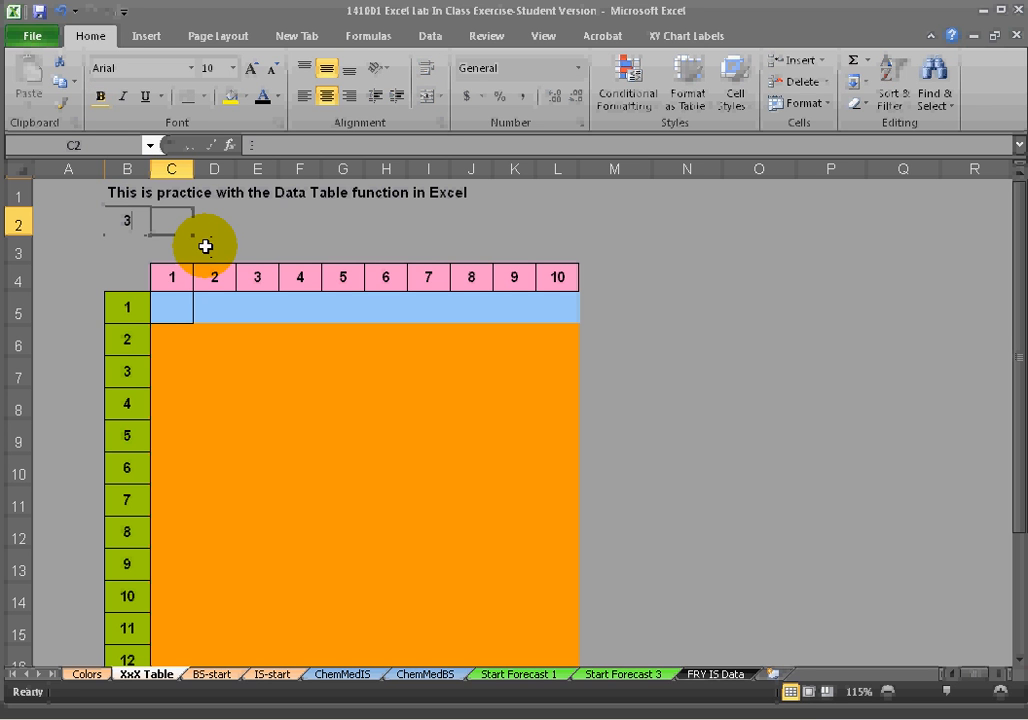
{"action": "type", "text": "4"}
{"action": "key", "text": "Tab"}
{"action": "key", "text": "Left"}
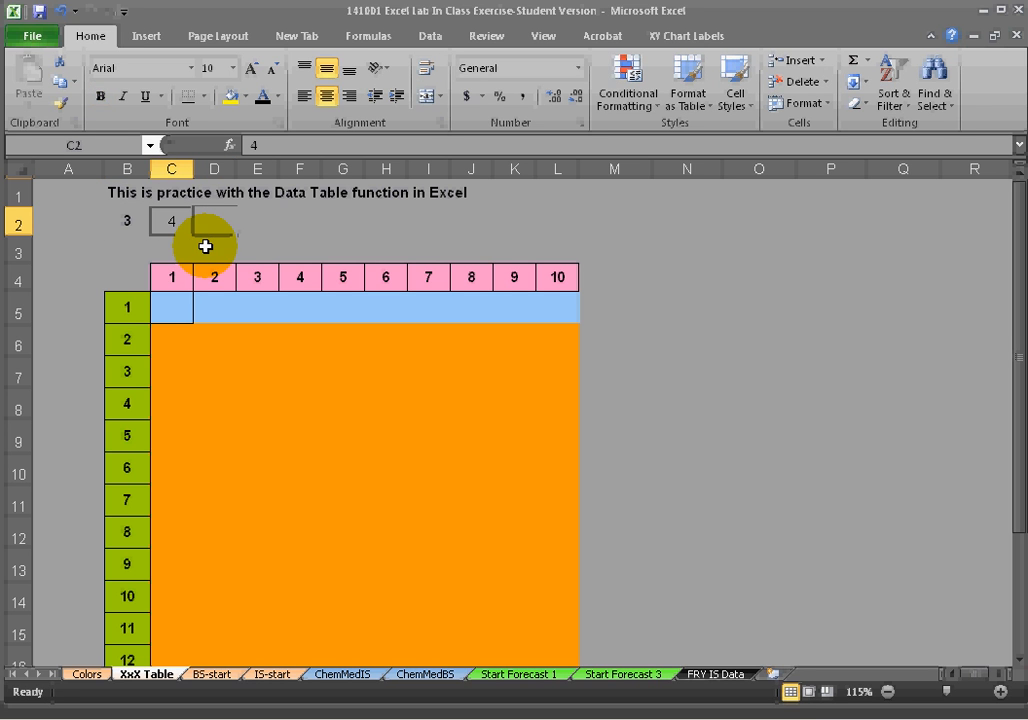
{"action": "key", "text": "Right"}
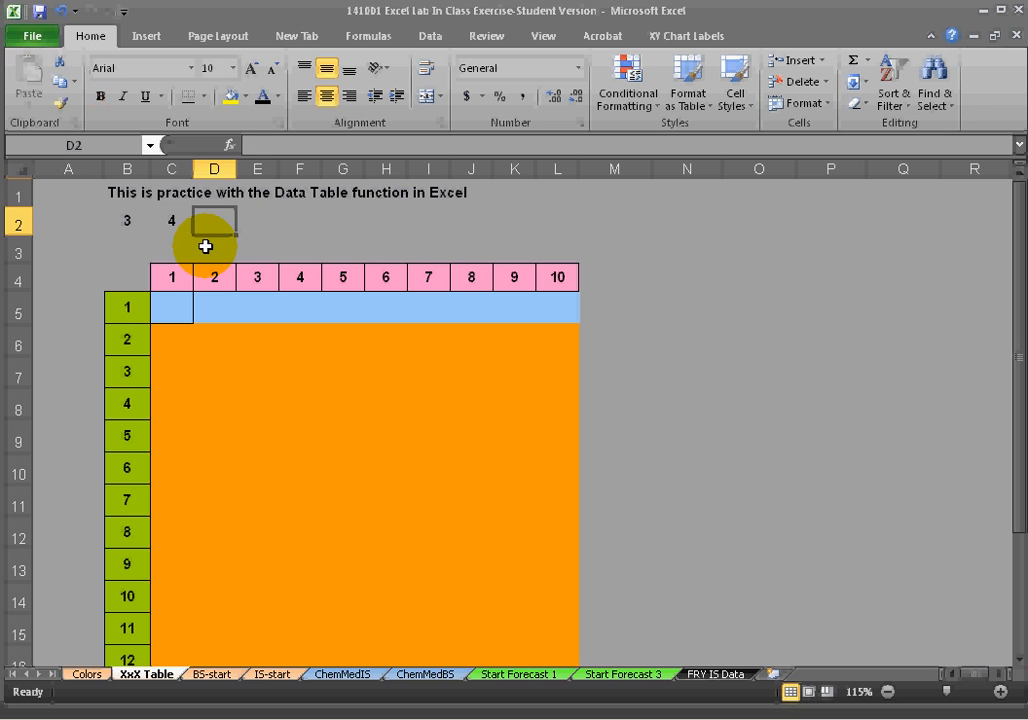
Step: Enter x in cell C2 and 4 in cell D2
{"action": "key", "text": "Left"}
{"action": "type", "text": "x"}
{"action": "key", "text": "Right"}
{"action": "type", "text": "4"}
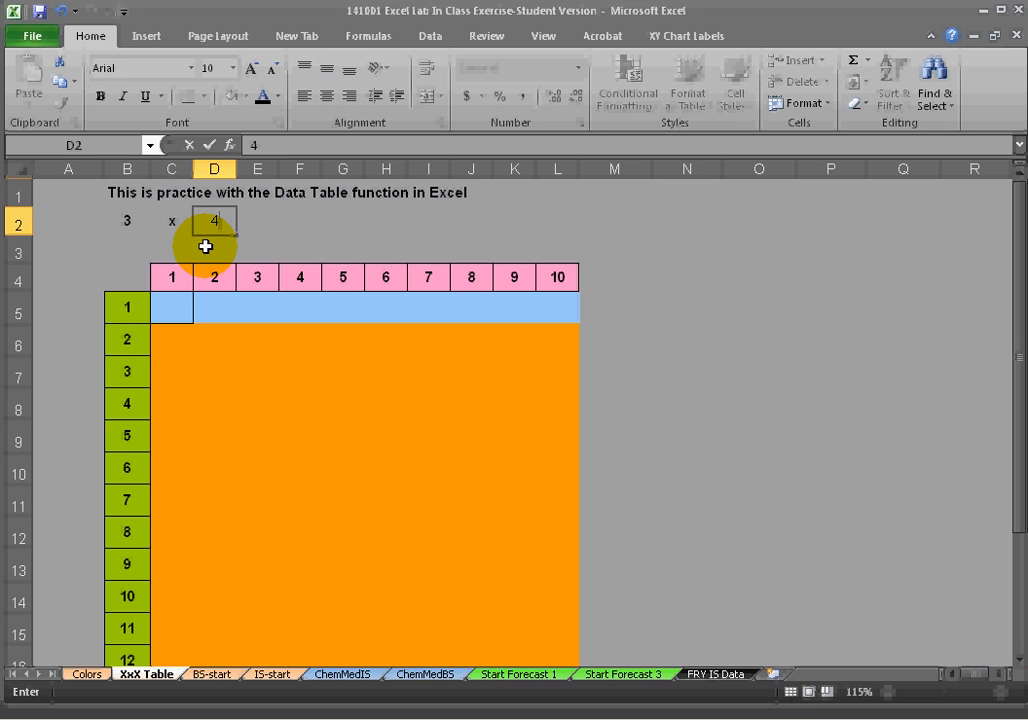
{"action": "key", "text": "Right"}
Step: Enter an equals sign as literal text ('=) in cell E2
{"action": "type", "text": "="}
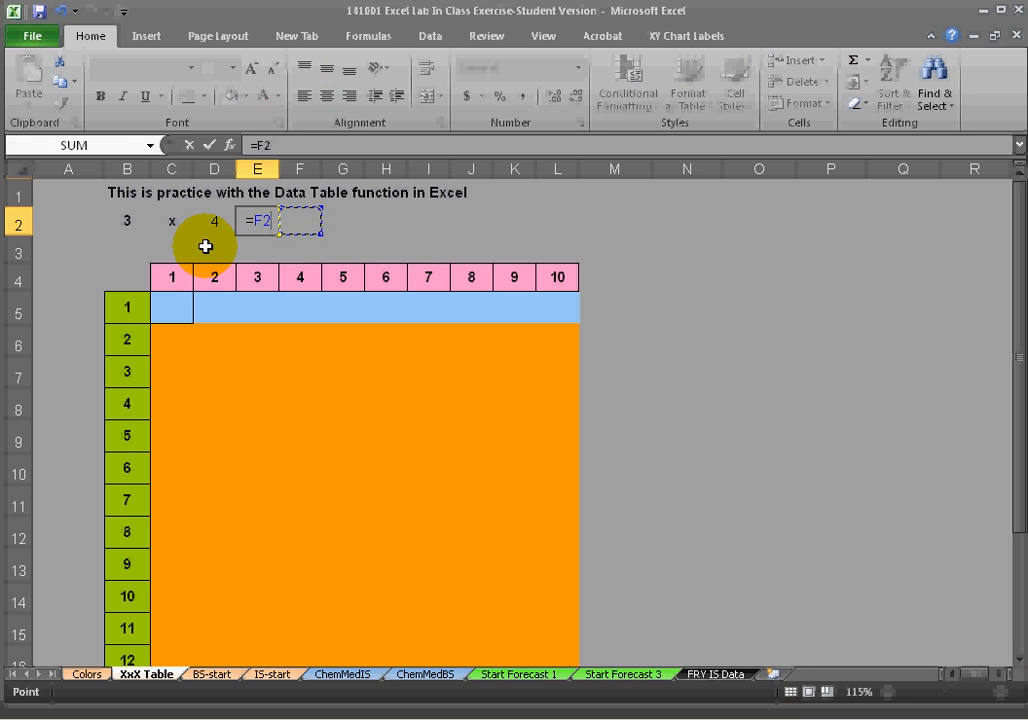
{"action": "key", "text": "Escape"}
{"action": "type", "text": "'="}
{"action": "key", "text": "Return"}
{"action": "key", "text": "Up"}
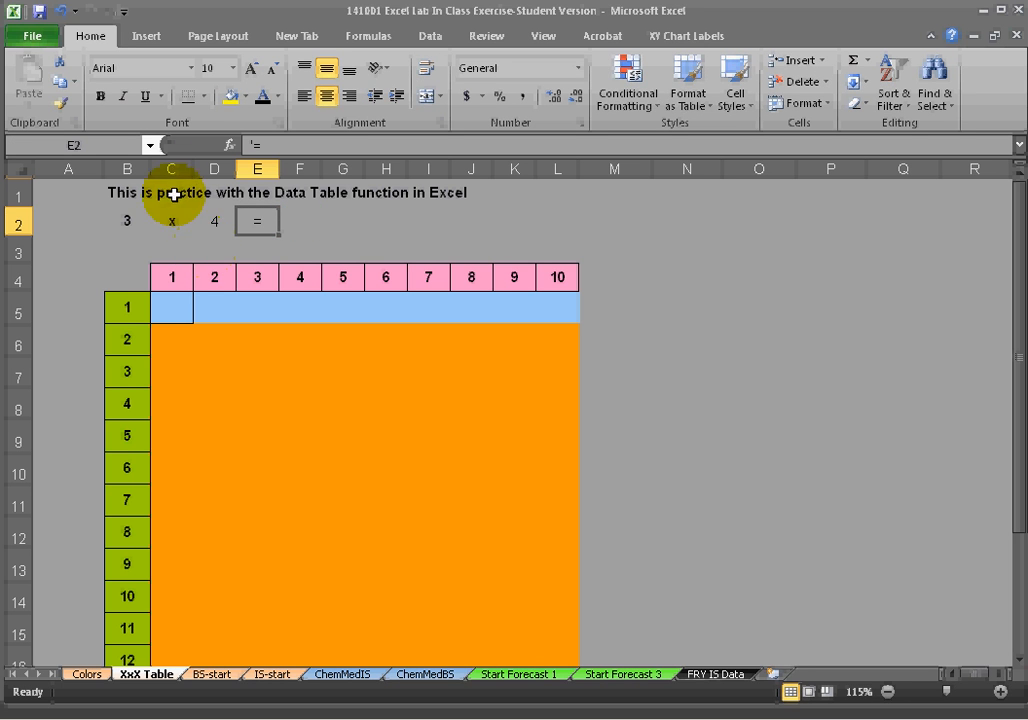
Step: Re-enter a plain equals sign in cell E2
{"action": "double_click", "coordinate": [262, 221]}
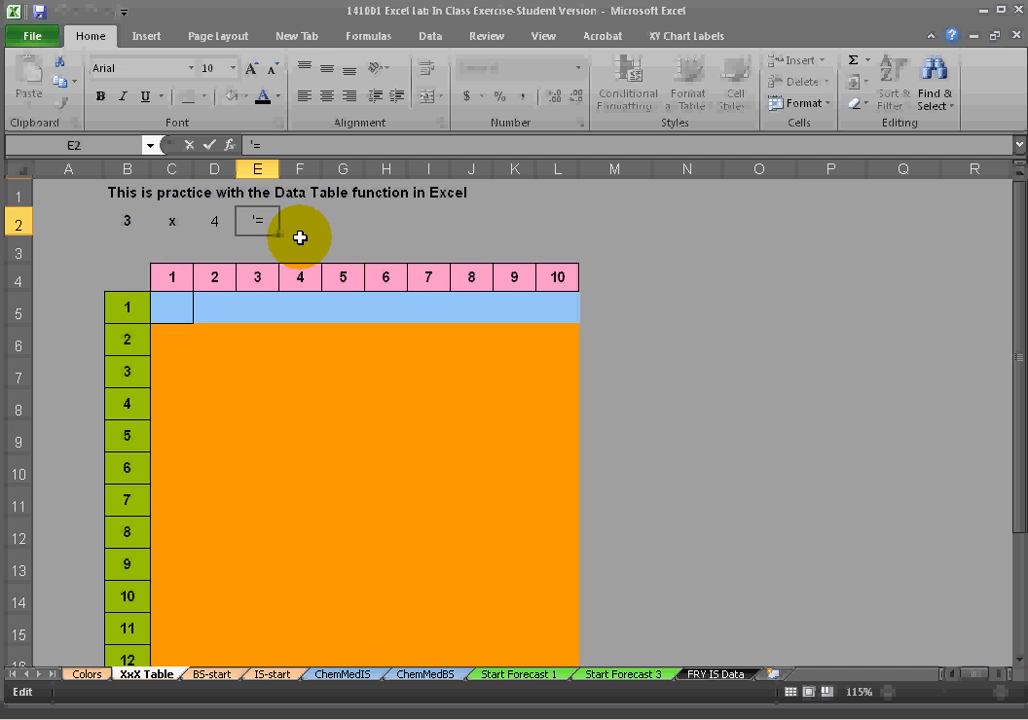
{"action": "type", "text": "="}
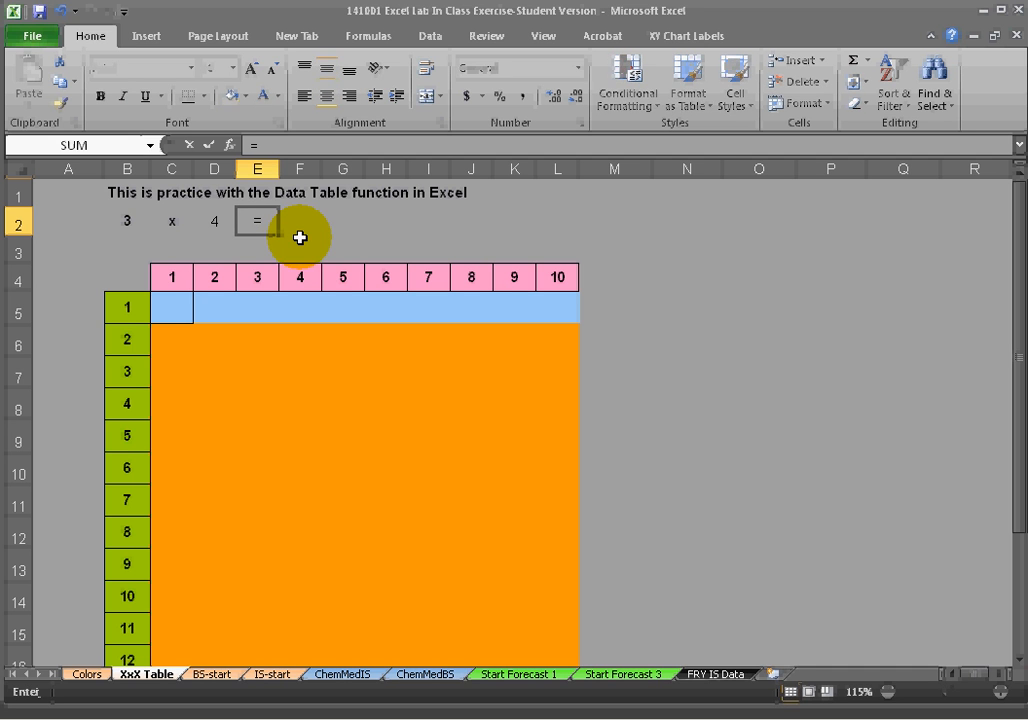
{"action": "key", "text": "Return"}
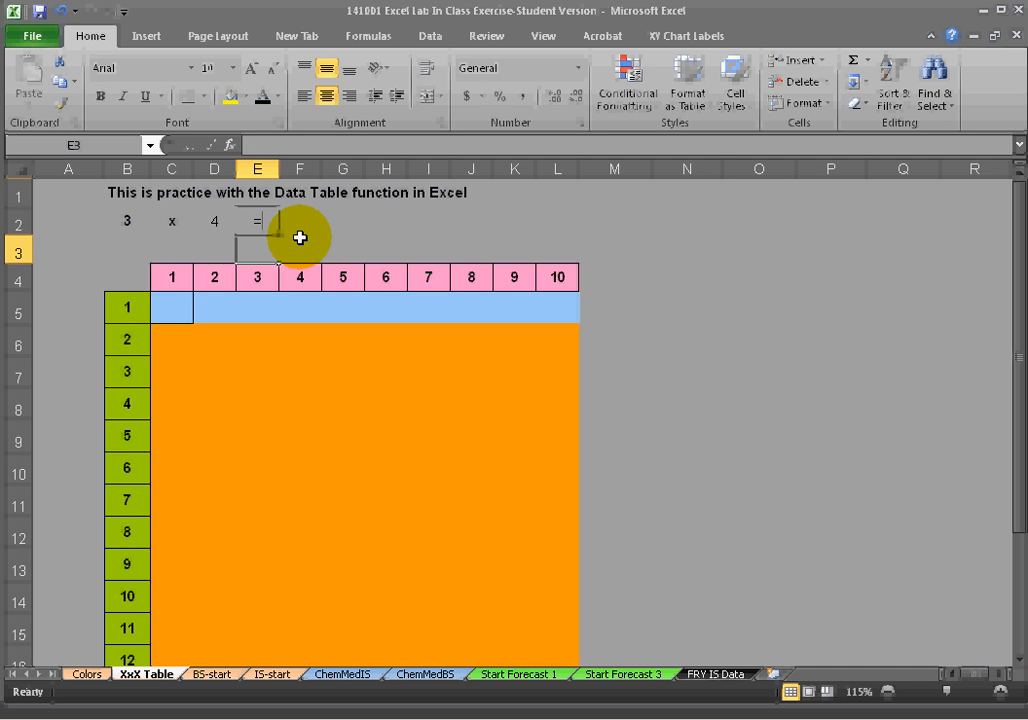
{"action": "key", "text": "Up"}
{"action": "key", "text": "Down"}
{"action": "key", "text": "Down"}
{"action": "key", "text": "Up"}
{"action": "key", "text": "Up"}
{"action": "type", "text": "="}
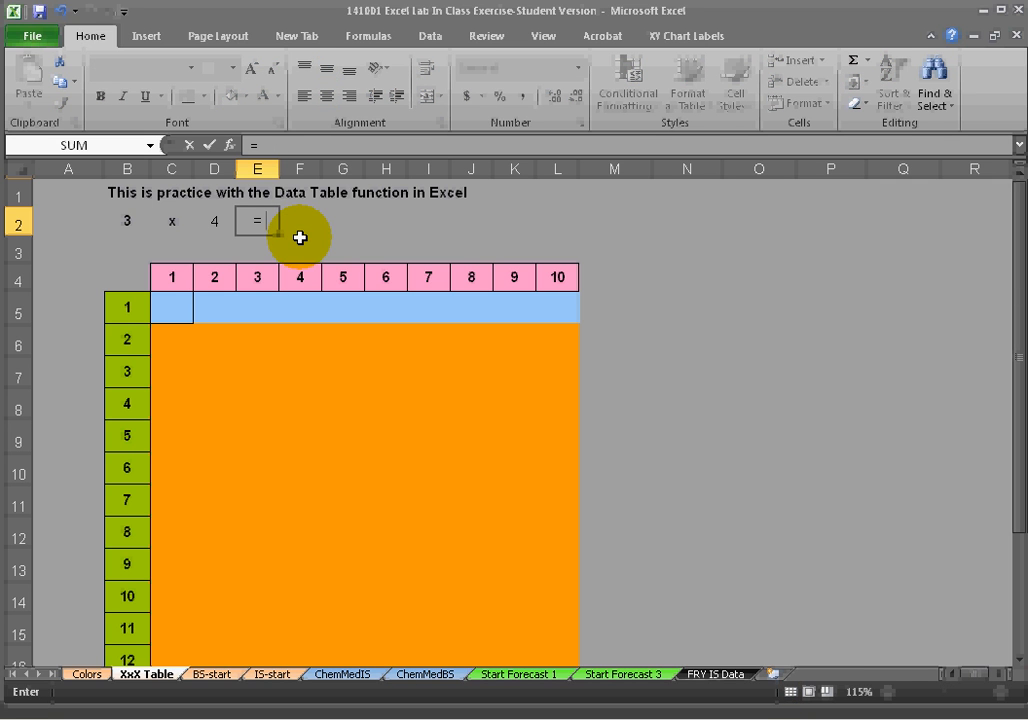
{"action": "key", "text": "Return"}
{"action": "key", "text": "Up"}
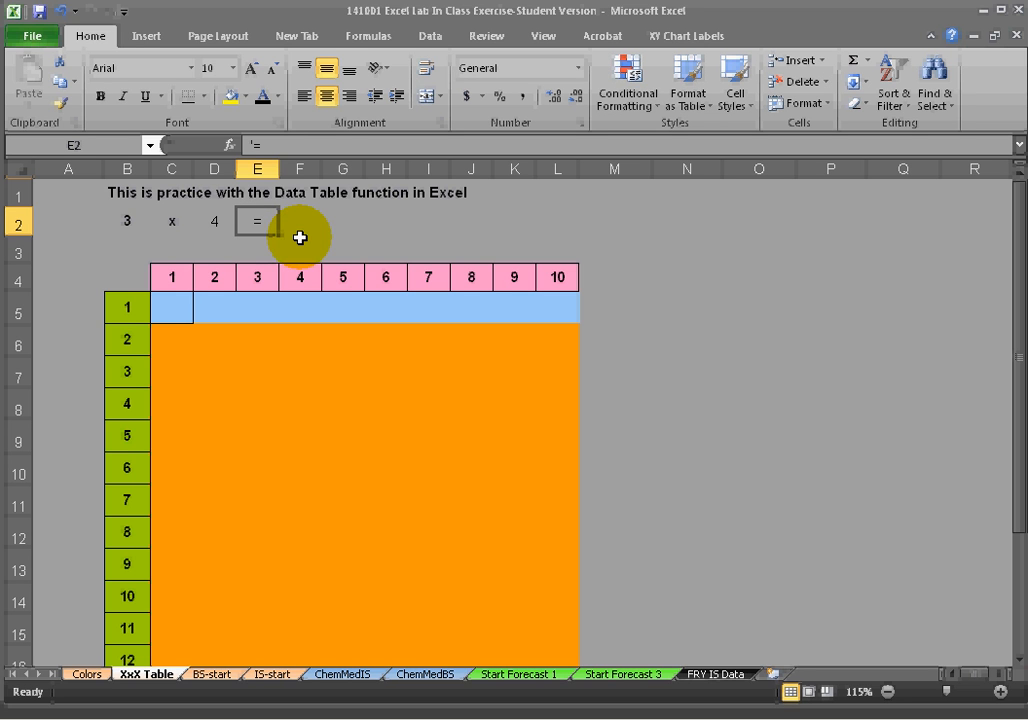
Step: Examine the leading apostrophe in the contents of cell E2 without changing the entry
{"action": "double_click", "coordinate": [265, 228]}
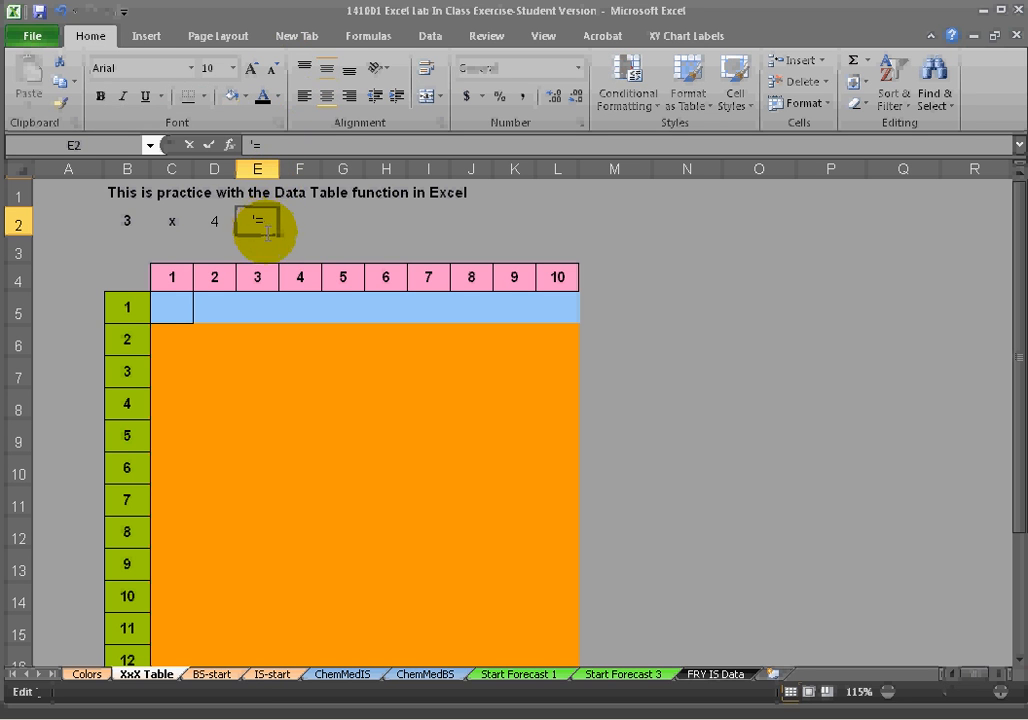
{"action": "left_click_drag", "start_coordinate": [257, 223], "coordinate": [249, 223]}
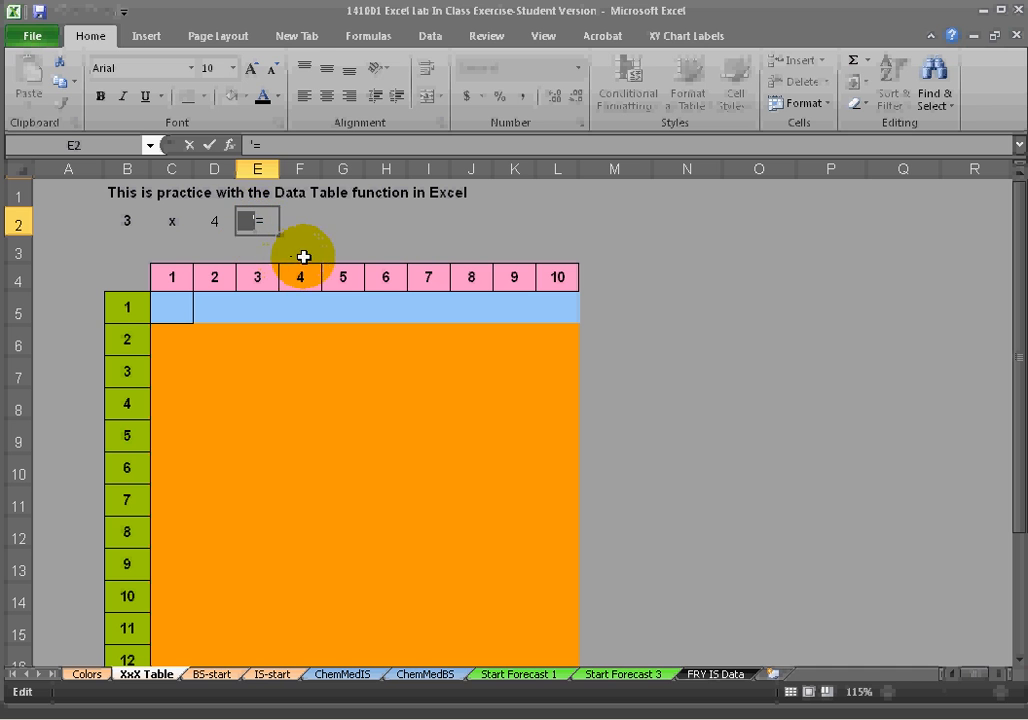
{"action": "key", "text": "Escape"}
Step: Apply bold formatting to cells D2:E2
{"action": "left_click", "coordinate": [298, 225]}
{"action": "key", "text": "Left"}
{"action": "key", "text": "shift+Left"}
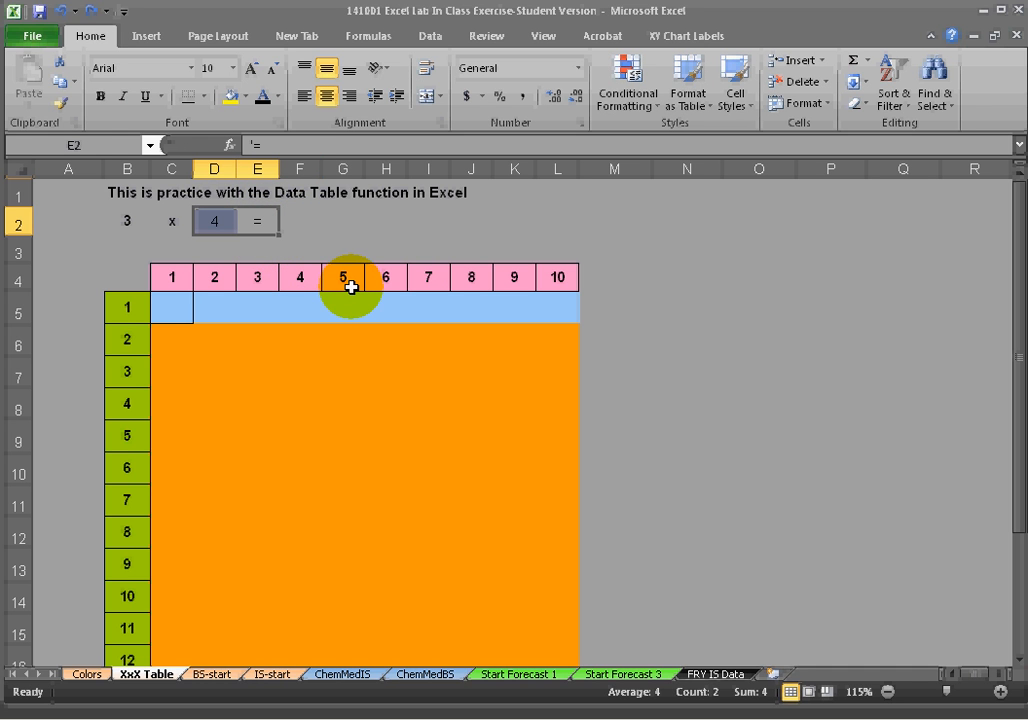
Step: Enter the product formula =D2*B2 in cell F2
{"action": "key", "text": "Right"}
{"action": "type", "text": "="}
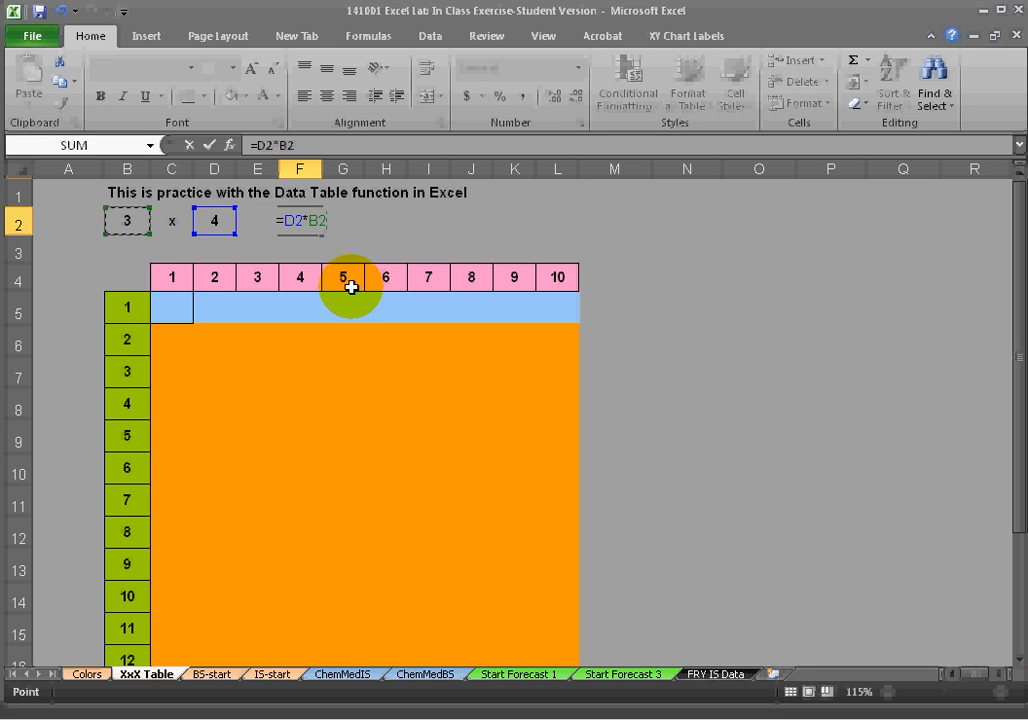
{"action": "key", "text": "Return"}
{"action": "key", "text": "Up"}
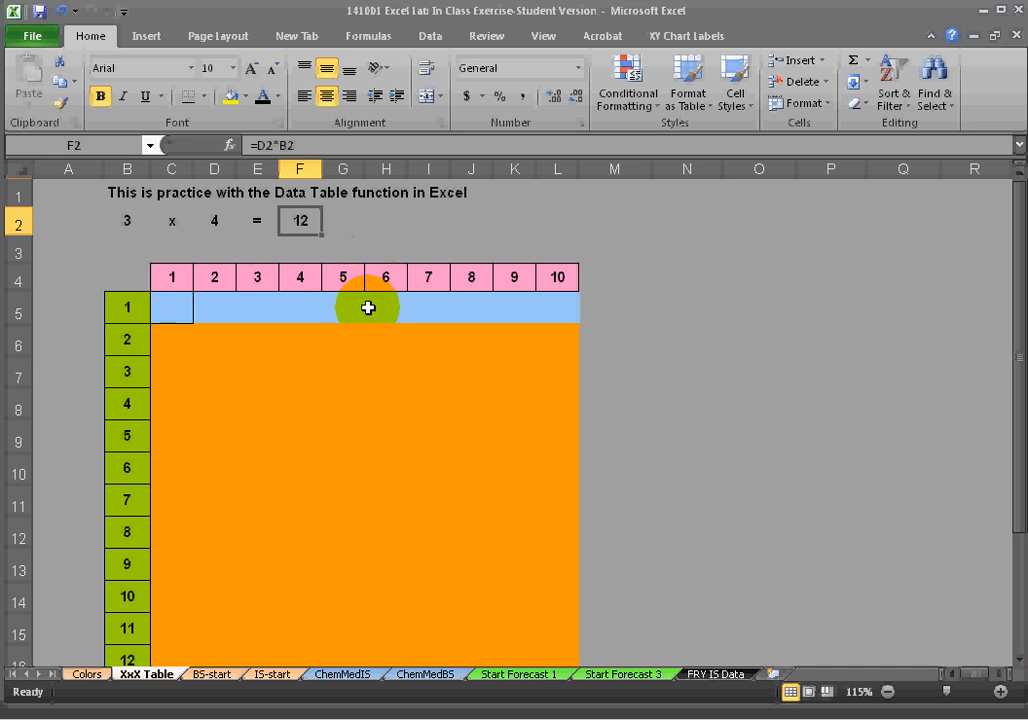
Step: Clear the column headers in D4:L4 and the row headers in B6:B16, keeping the first 1 in each
{"action": "left_click", "coordinate": [333, 397]}
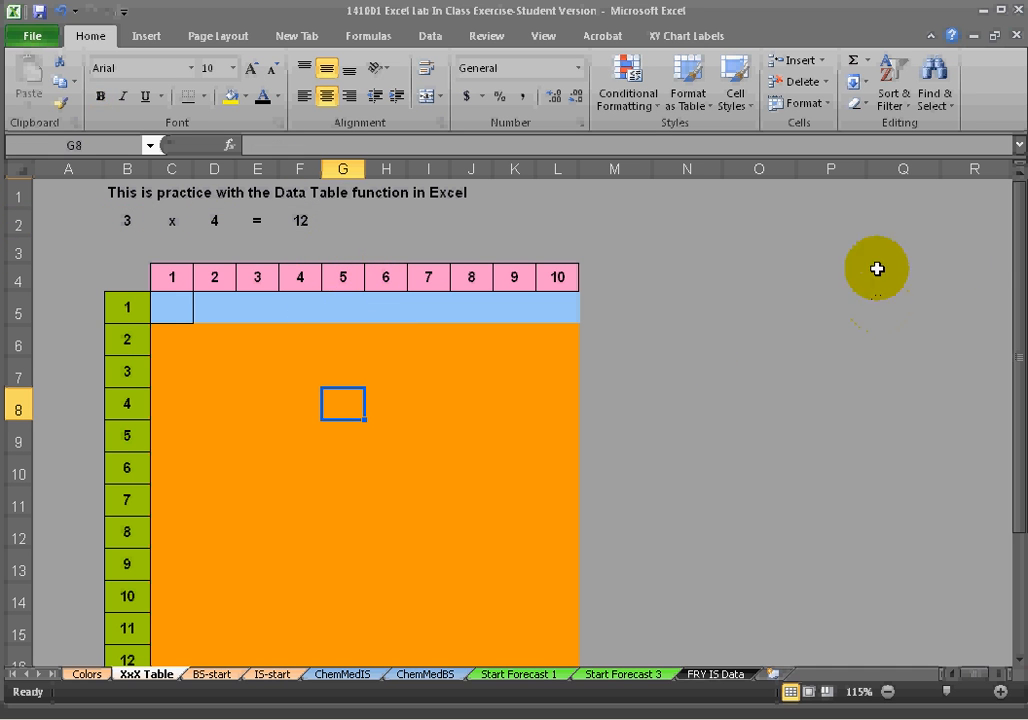
{"action": "left_click_drag", "start_coordinate": [1016, 242], "coordinate": [1018, 266]}
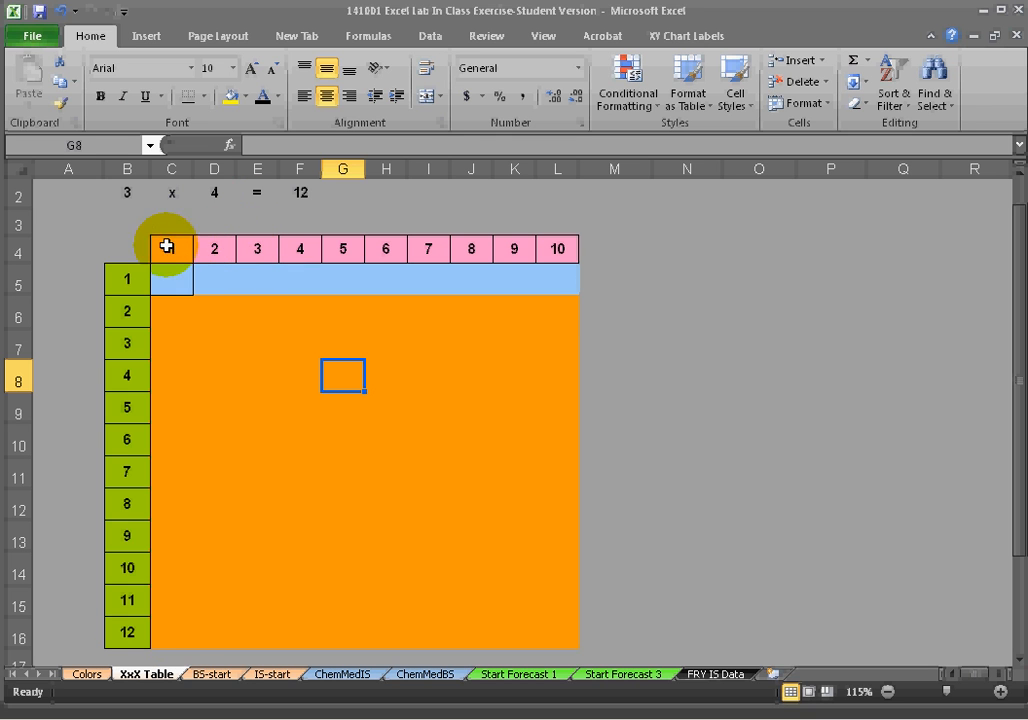
{"action": "left_click_drag", "start_coordinate": [170, 250], "coordinate": [551, 265]}
{"action": "left_click_drag", "start_coordinate": [133, 280], "coordinate": [133, 630]}
{"action": "left_click", "coordinate": [282, 370]}
{"action": "left_click_drag", "start_coordinate": [218, 252], "coordinate": [562, 248]}
{"action": "key", "text": "Delete"}
{"action": "left_click_drag", "start_coordinate": [133, 317], "coordinate": [131, 631]}
{"action": "key", "text": "Delete"}
Step: Enter =C4+1 in cell D4 and fill the formula across to L4
{"action": "left_click", "coordinate": [214, 250]}
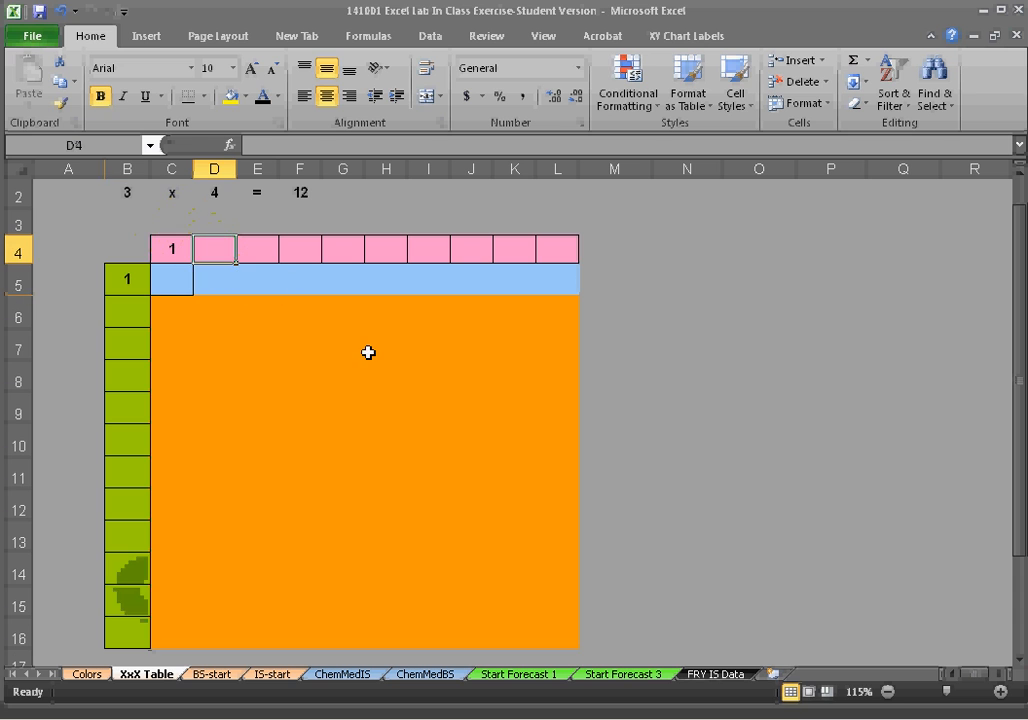
{"action": "type", "text": "="}
{"action": "key", "text": "Left"}
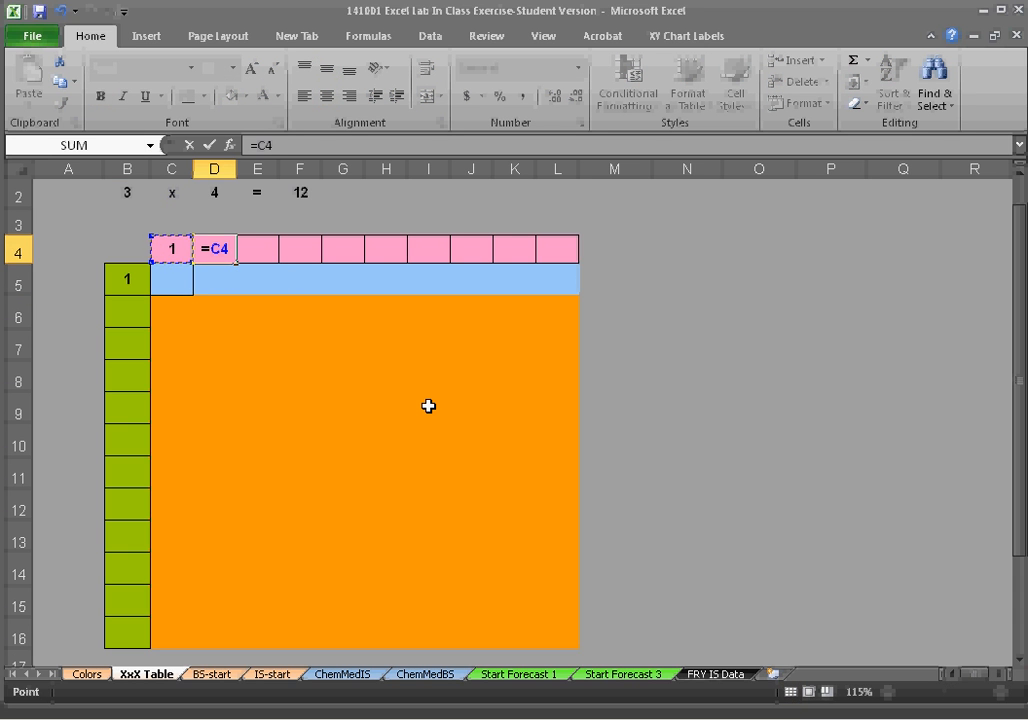
{"action": "type", "text": "+1"}
{"action": "key", "text": "ctrl+Return"}
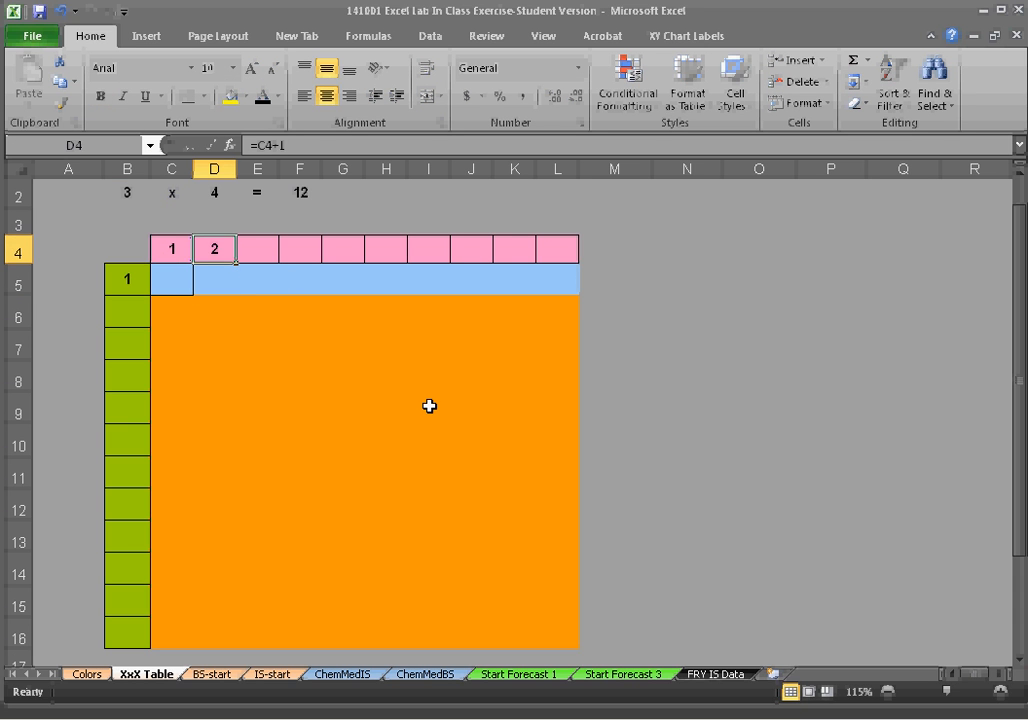
{"action": "left_click_drag", "start_coordinate": [232, 265], "coordinate": [558, 252]}
Step: Enter =B5+1 in cell B6 and fill the formula down to B16
{"action": "left_click", "coordinate": [115, 310]}
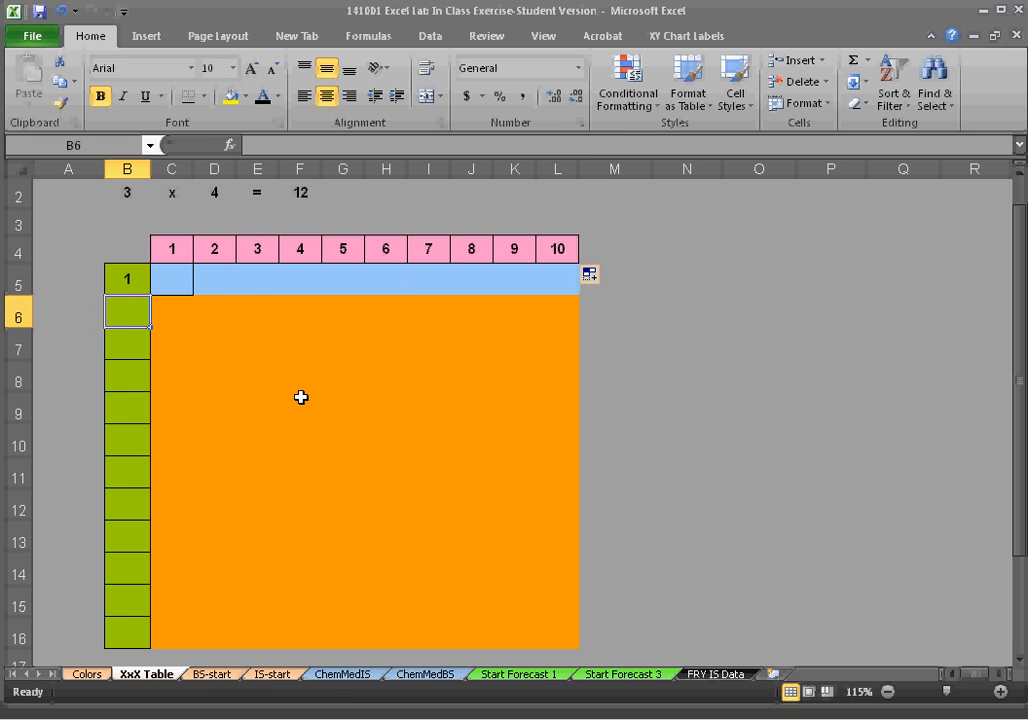
{"action": "type", "text": "="}
{"action": "key", "text": "Up"}
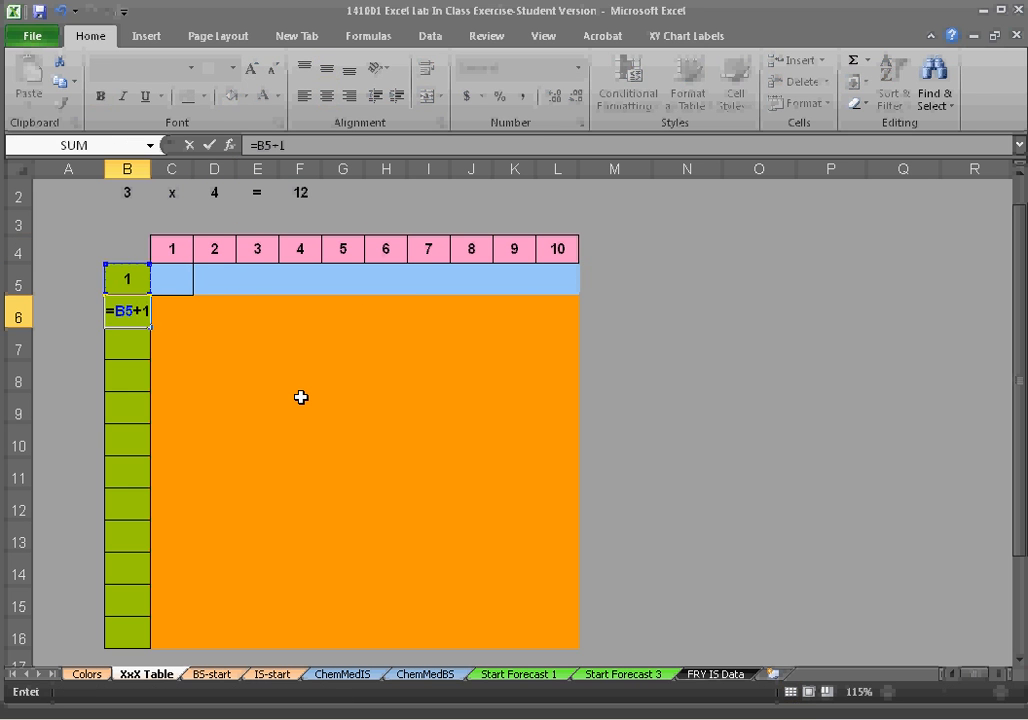
{"action": "type", "text": "+1"}
{"action": "key", "text": "Return"}
{"action": "key", "text": "Up"}
{"action": "left_click_drag", "start_coordinate": [150, 327], "coordinate": [150, 642]}
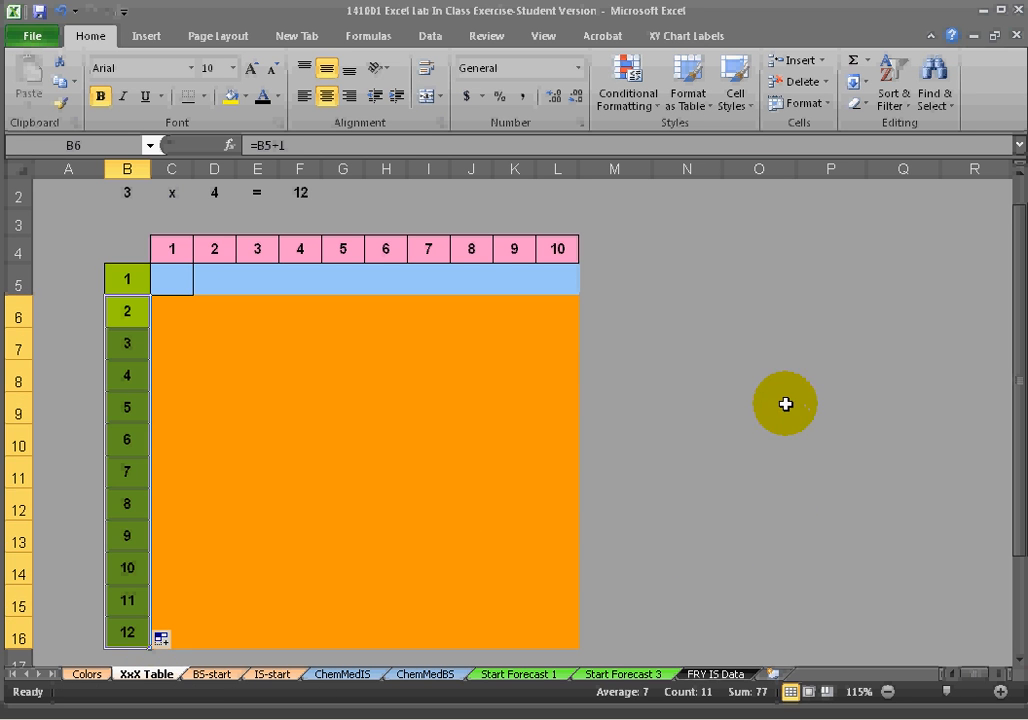
{"action": "left_click", "coordinate": [762, 404]}
{"action": "left_click", "coordinate": [518, 336]}
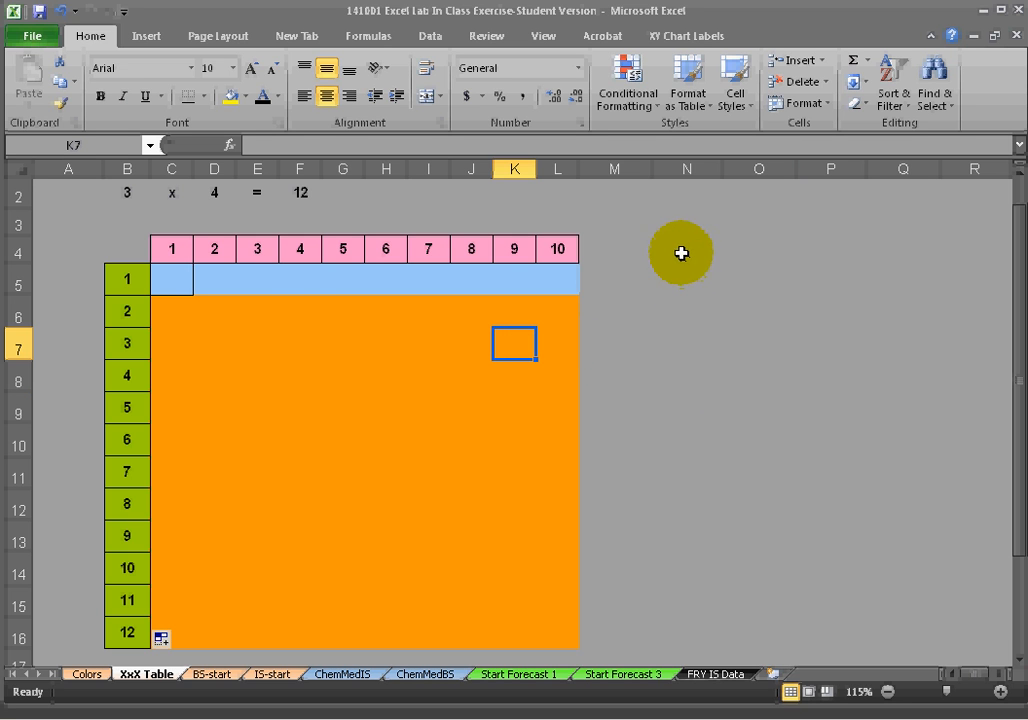
Step: Link the table's corner cell B4 to the product with the formula =F2
{"action": "left_click", "coordinate": [176, 279]}
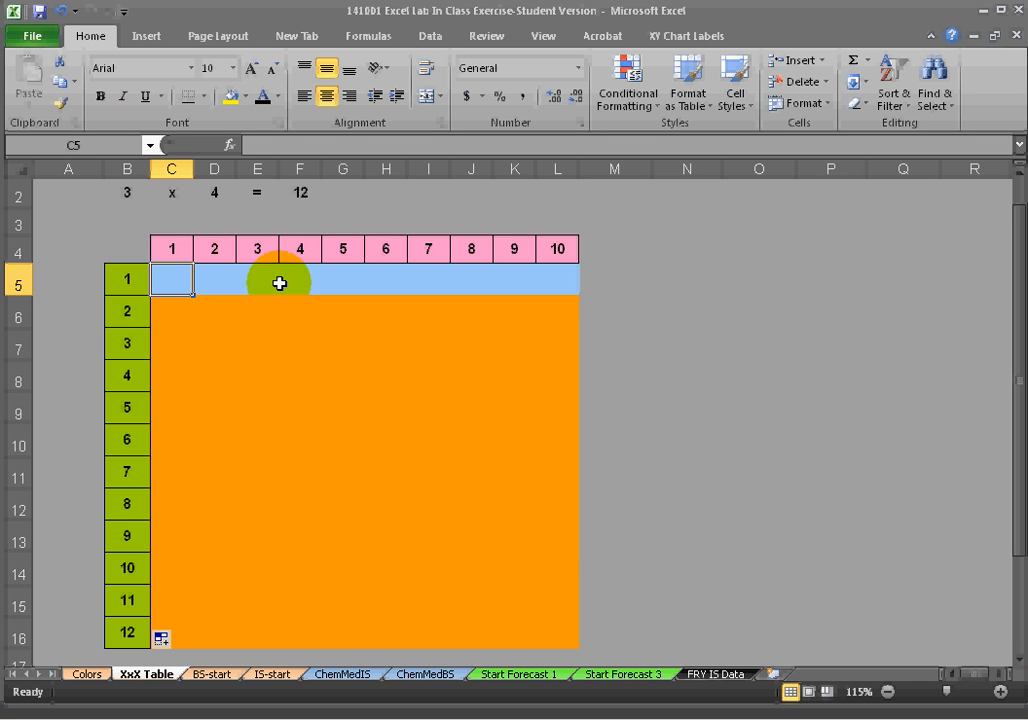
{"action": "left_click", "coordinate": [145, 250]}
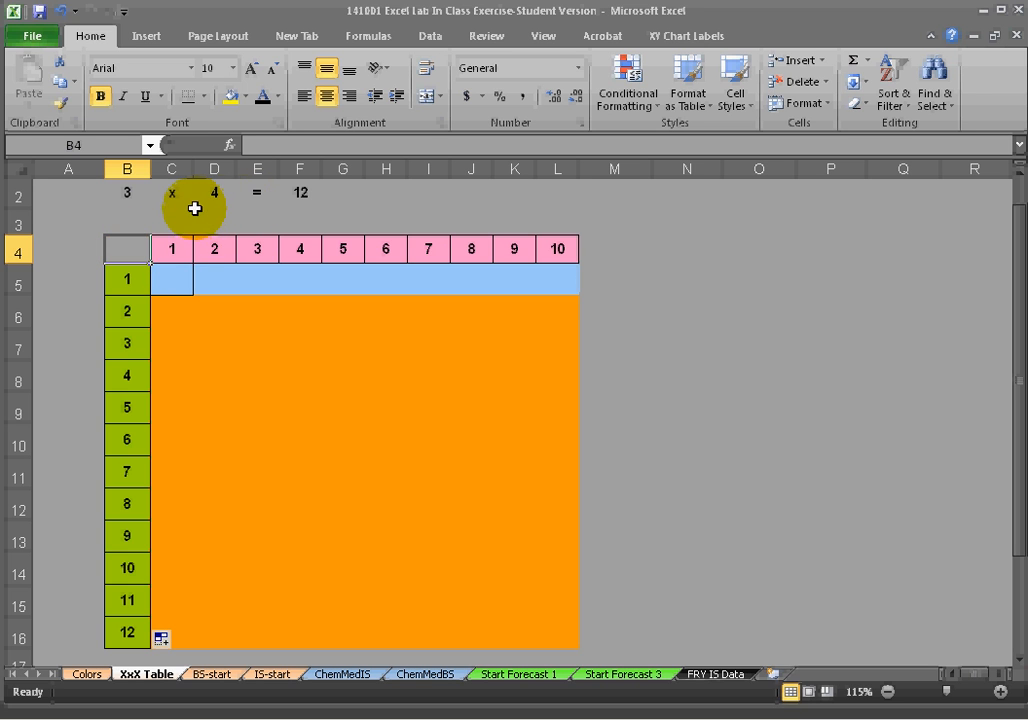
{"action": "type", "text": "="}
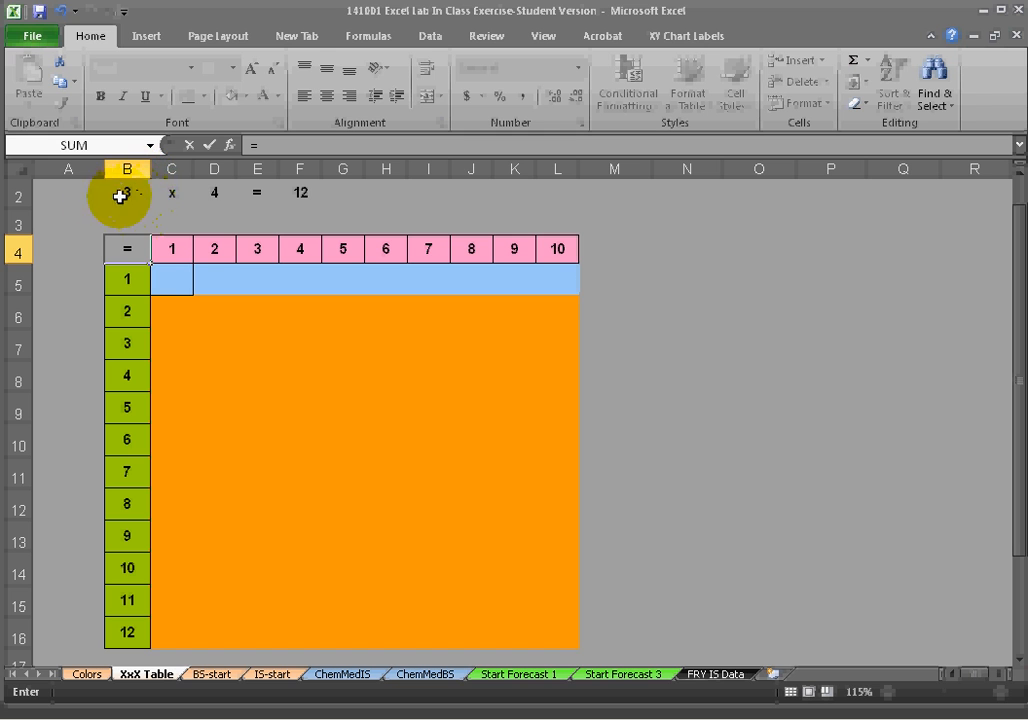
{"action": "left_click", "coordinate": [296, 193]}
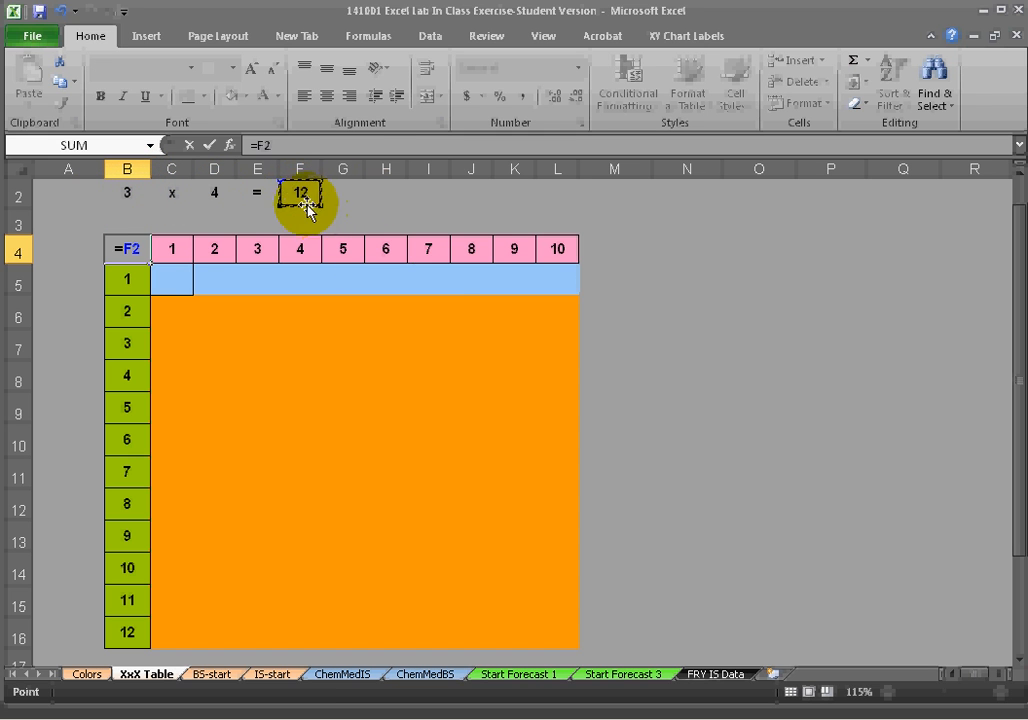
{"action": "key", "text": "Return"}
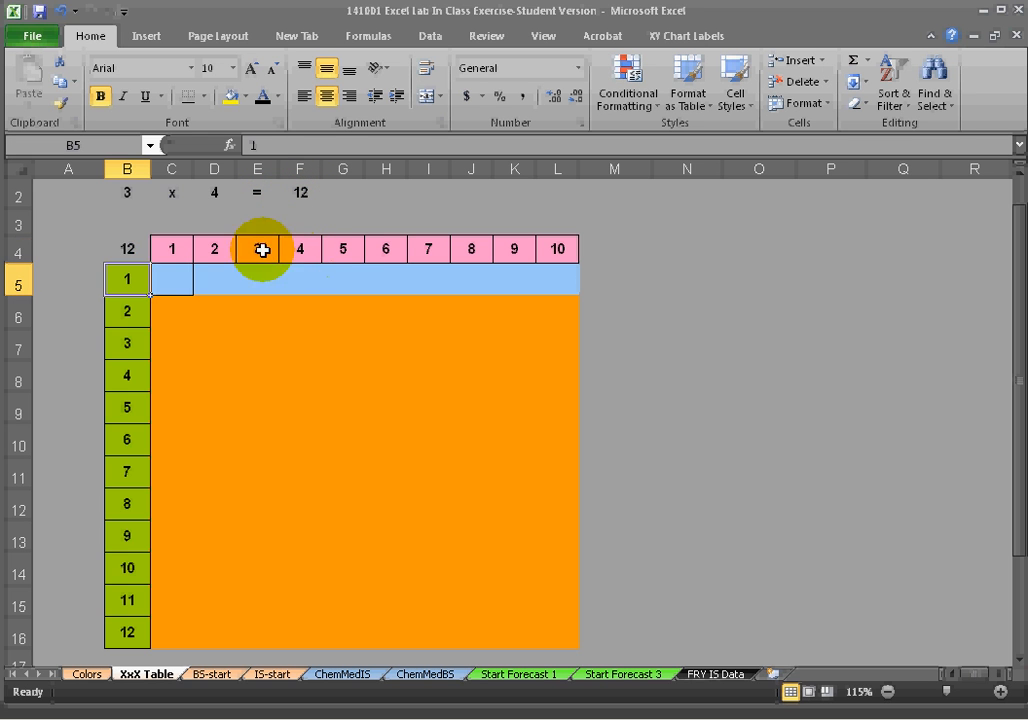
Step: Set the font colour of corner cell B4 to white
{"action": "left_click", "coordinate": [138, 251]}
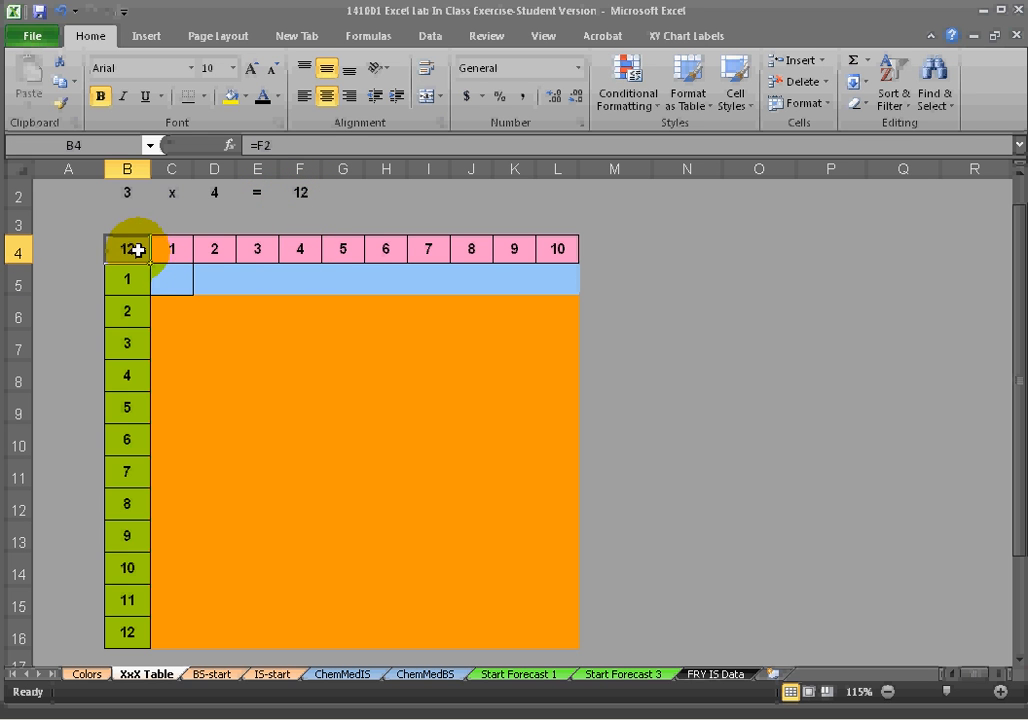
{"action": "left_click", "coordinate": [277, 96]}
{"action": "left_click", "coordinate": [277, 297]}
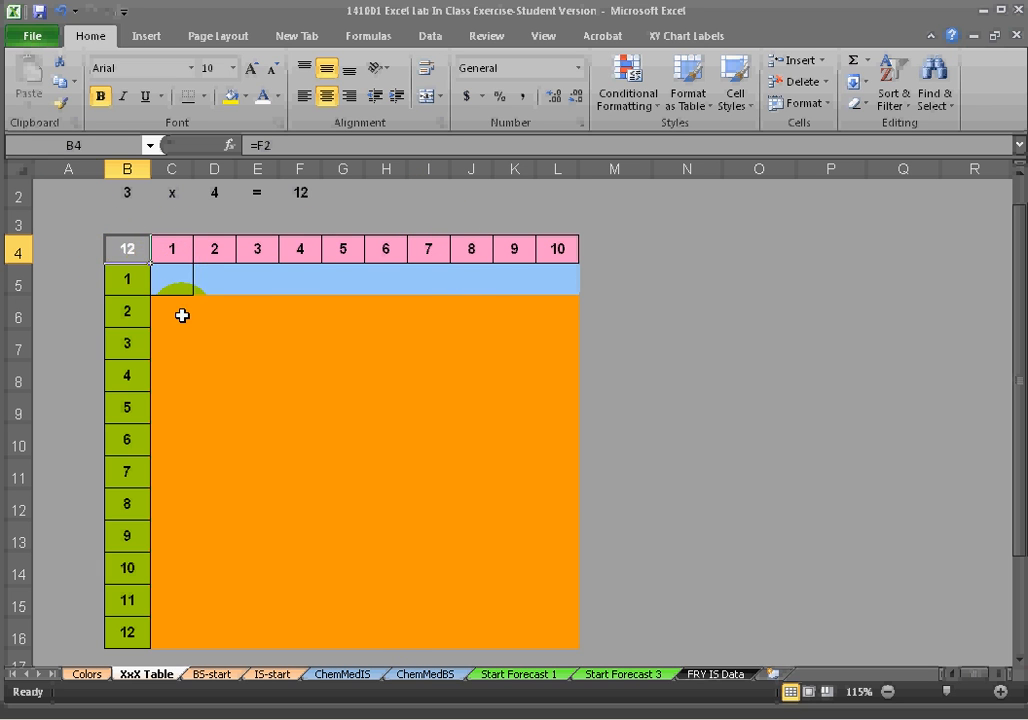
Step: Create a two-variable data table over B4:L16 with D2 as the row input cell and B2 as the column input cell
{"action": "left_click_drag", "start_coordinate": [126, 246], "coordinate": [574, 576]}
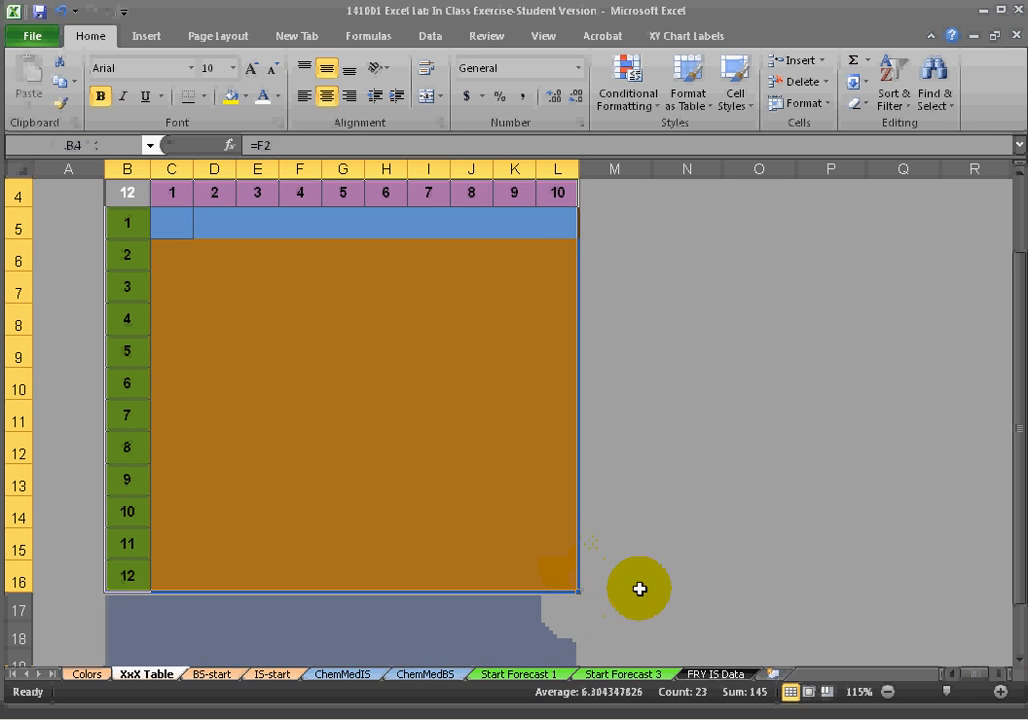
{"action": "scroll", "coordinate": [769, 571], "scroll_direction": "up", "scroll_amount": 1}
{"action": "scroll", "coordinate": [769, 571], "scroll_direction": "down", "scroll_amount": 1}
{"action": "mouse_move", "coordinate": [1018, 417]}
{"action": "left_mouse_down"}
{"action": "mouse_move", "coordinate": [1018, 436]}
{"action": "mouse_move", "coordinate": [1016, 416]}
{"action": "left_mouse_up"}
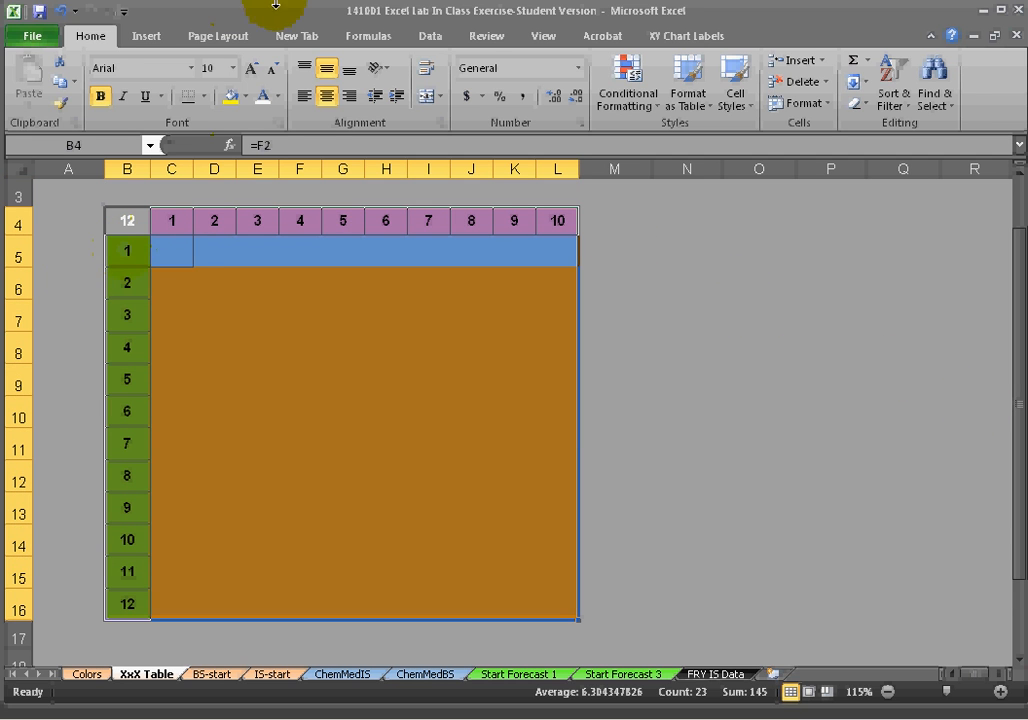
{"action": "left_click", "coordinate": [430, 38]}
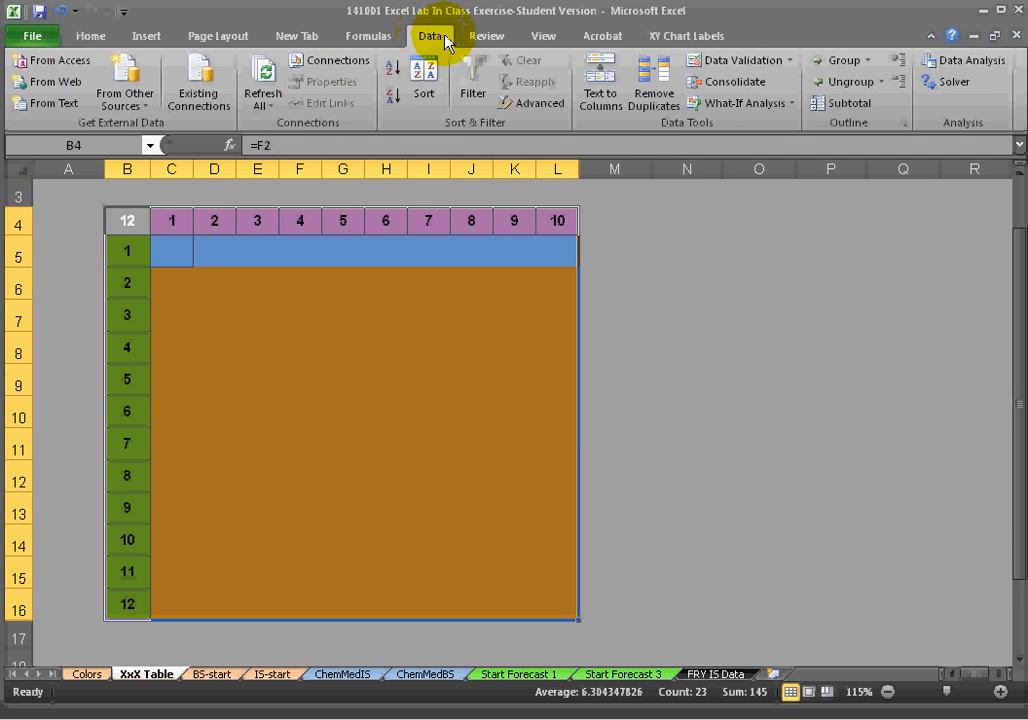
{"action": "left_click", "coordinate": [792, 104]}
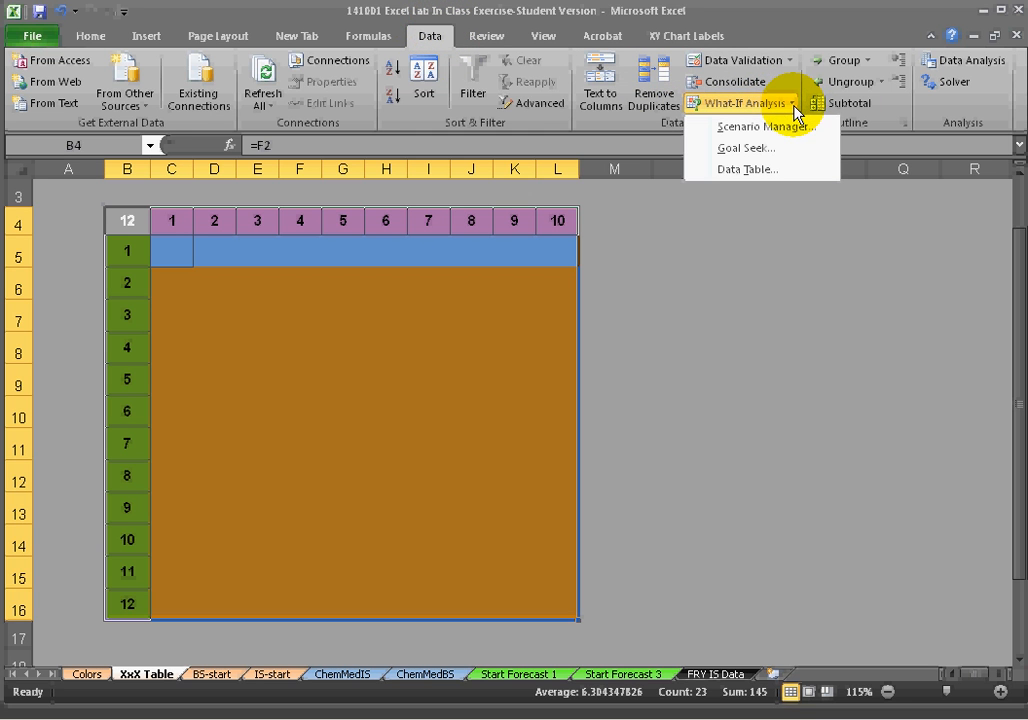
{"action": "left_click", "coordinate": [768, 172]}
{"action": "scroll", "coordinate": [725, 290], "scroll_direction": "up", "scroll_amount": 1}
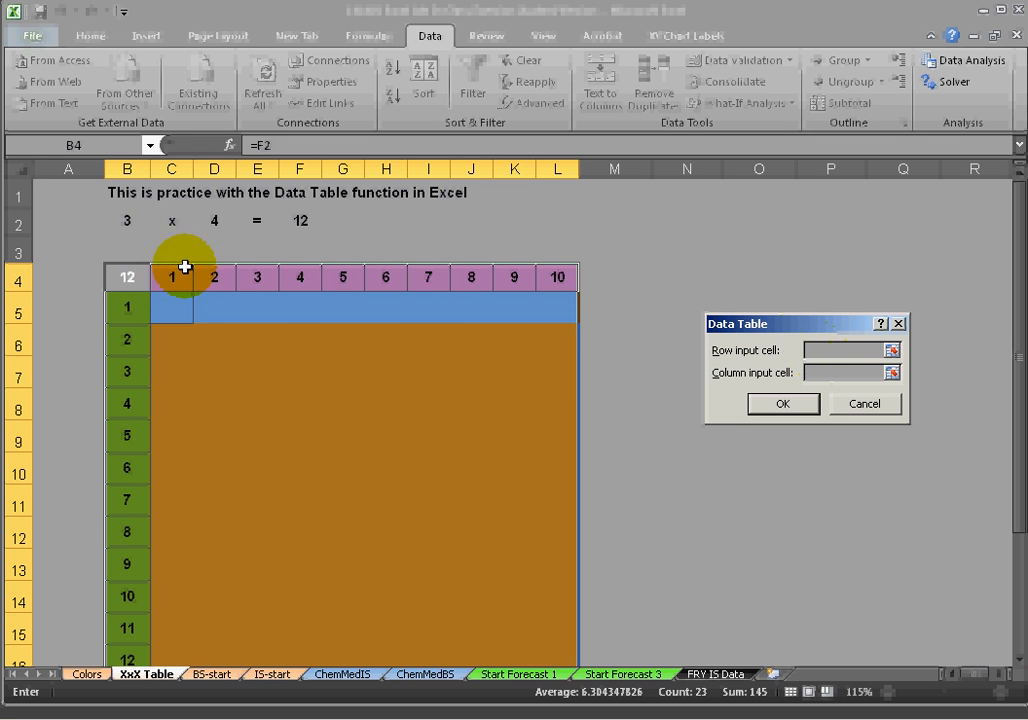
{"action": "left_click", "coordinate": [212, 221]}
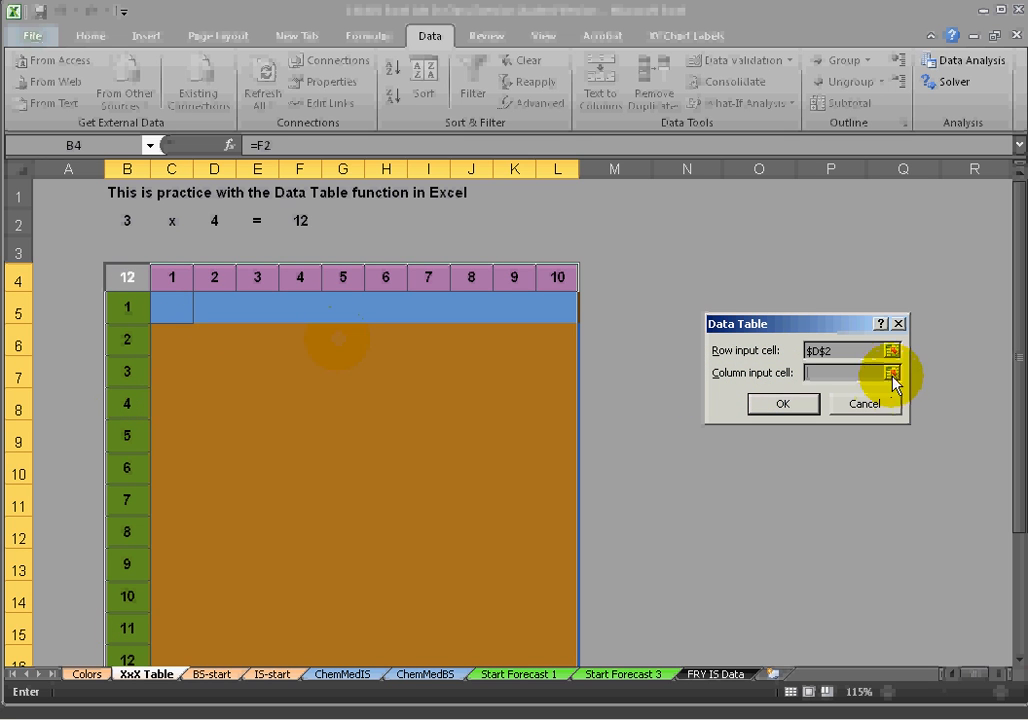
{"action": "left_click", "coordinate": [118, 220]}
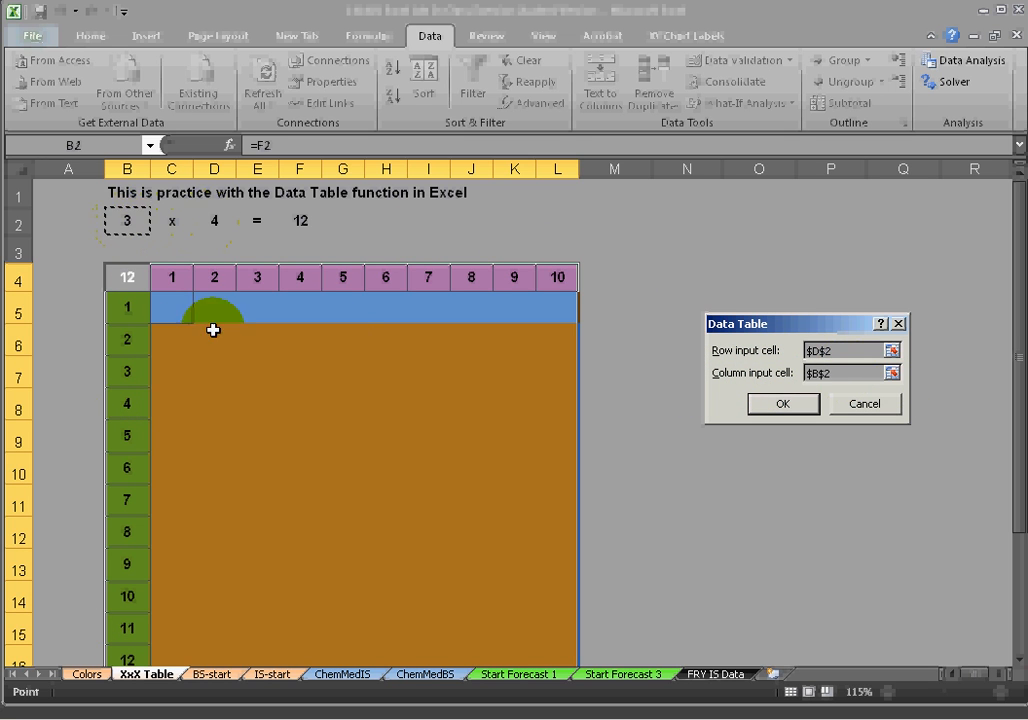
{"action": "left_click", "coordinate": [780, 405]}
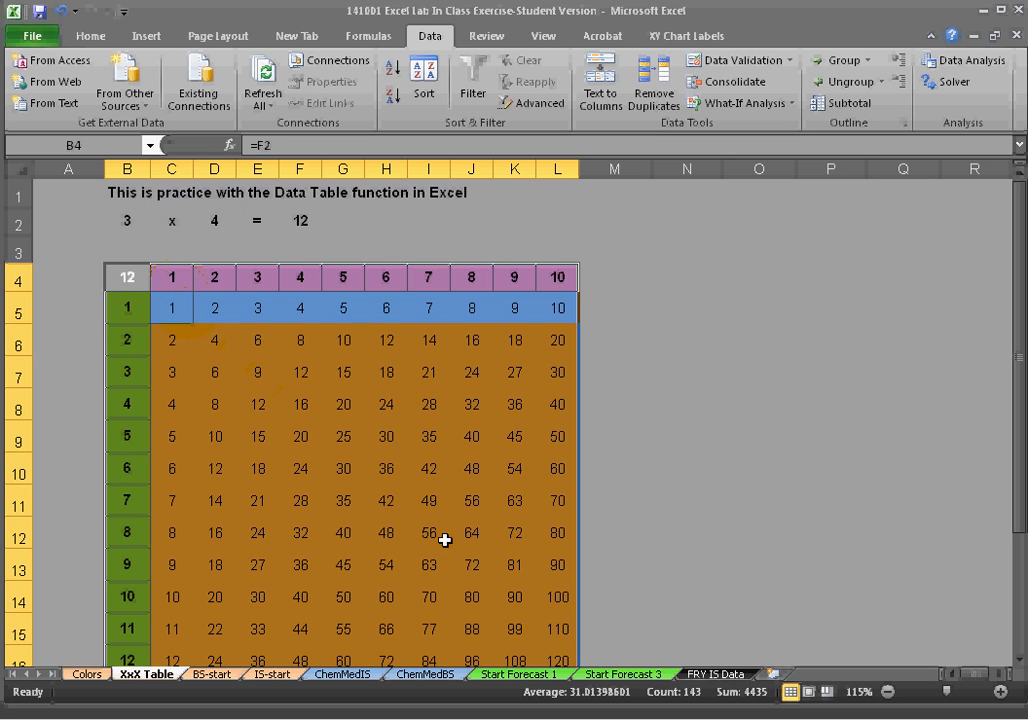
Step: Copy the completed multiplication table B4:L16 and paste it starting at cell N4
{"action": "scroll", "coordinate": [575, 622], "scroll_direction": "down", "scroll_amount": 1}
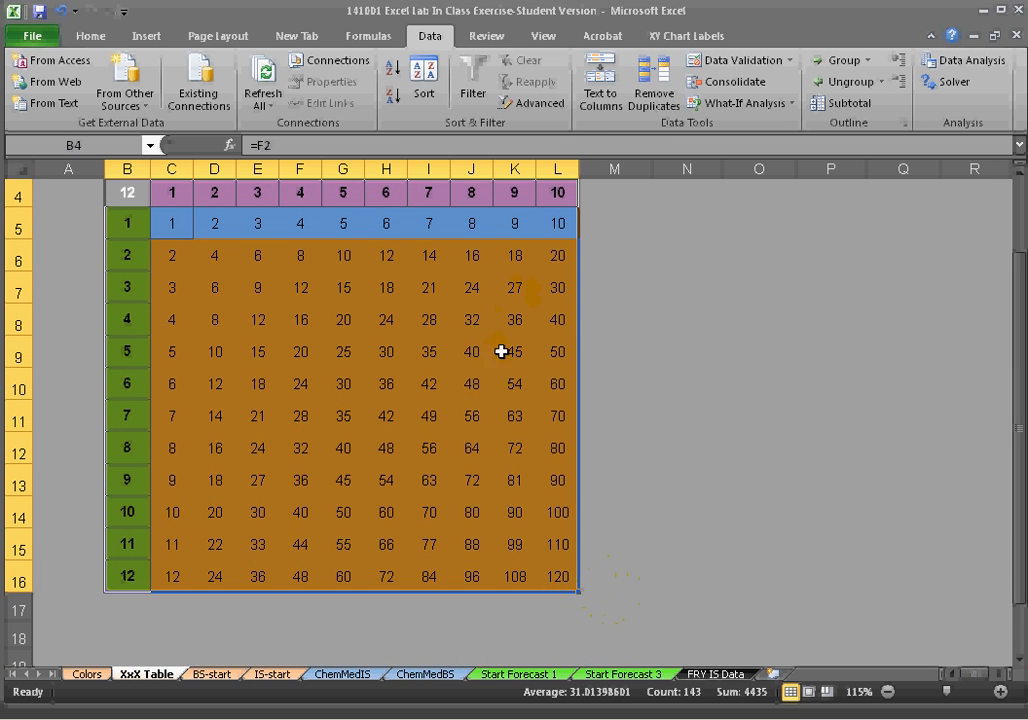
{"action": "scroll", "coordinate": [513, 354], "scroll_direction": "up", "scroll_amount": 1}
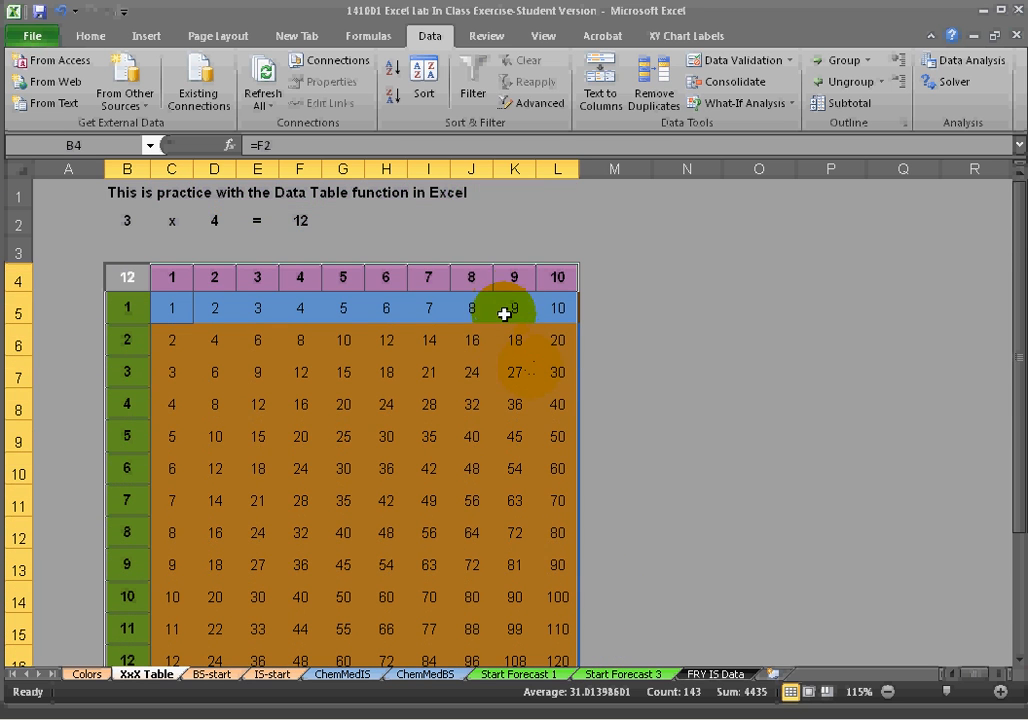
{"action": "scroll", "coordinate": [503, 319], "scroll_direction": "down", "scroll_amount": 1}
{"action": "scroll", "coordinate": [504, 318], "scroll_direction": "up", "scroll_amount": 1}
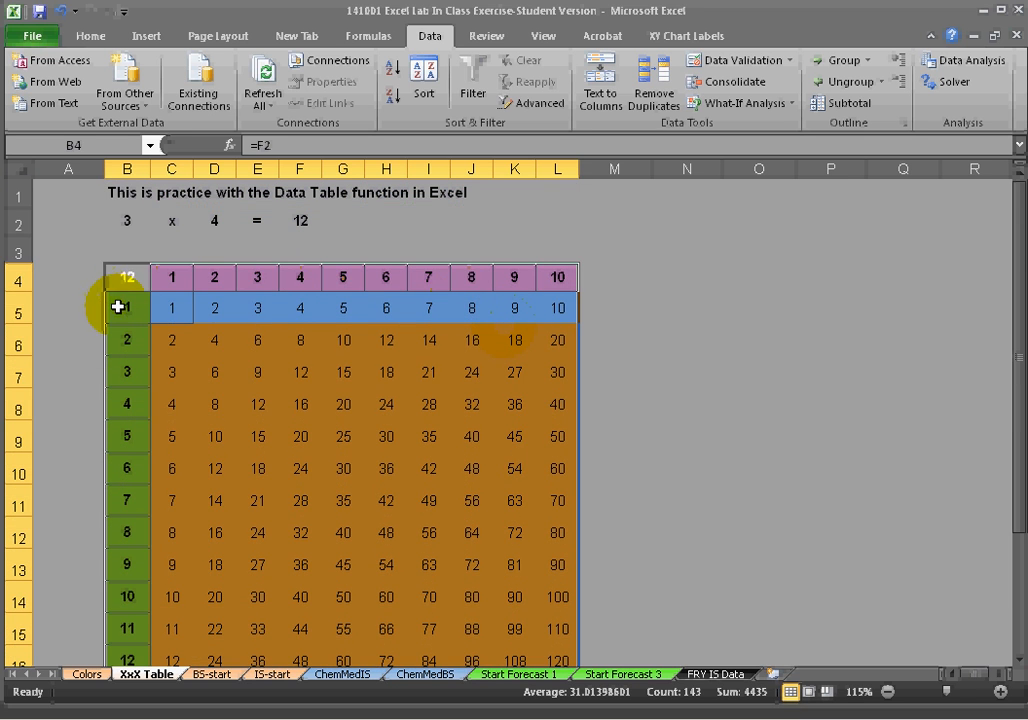
{"action": "scroll", "coordinate": [128, 310], "scroll_direction": "down", "scroll_amount": 1, "text": "ctrl"}
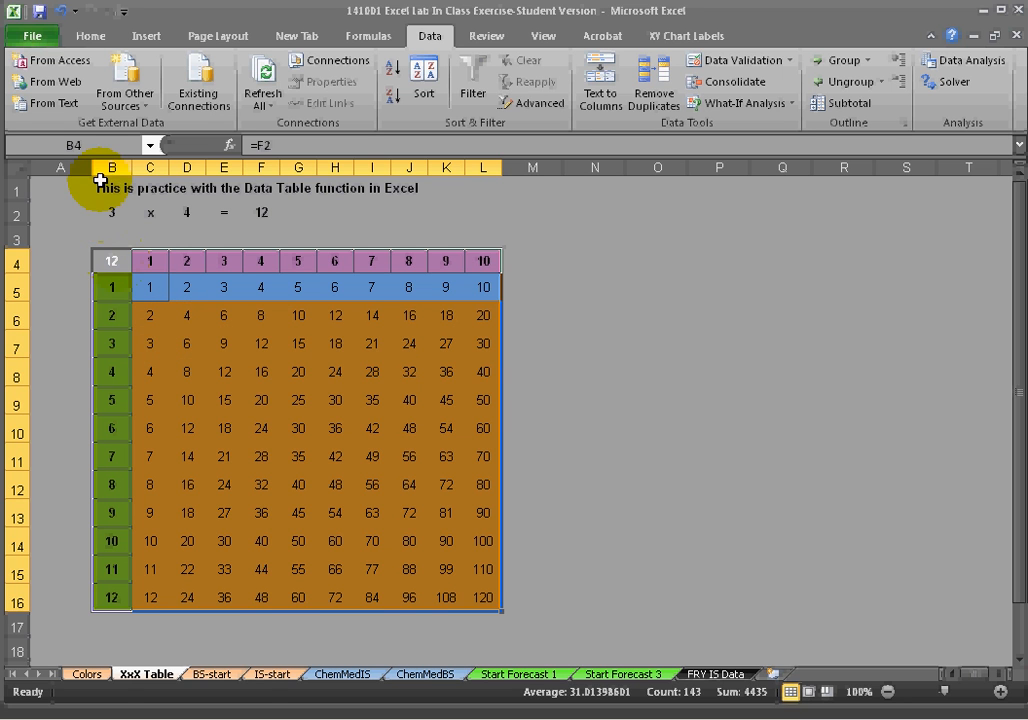
{"action": "key", "text": "ctrl+c"}
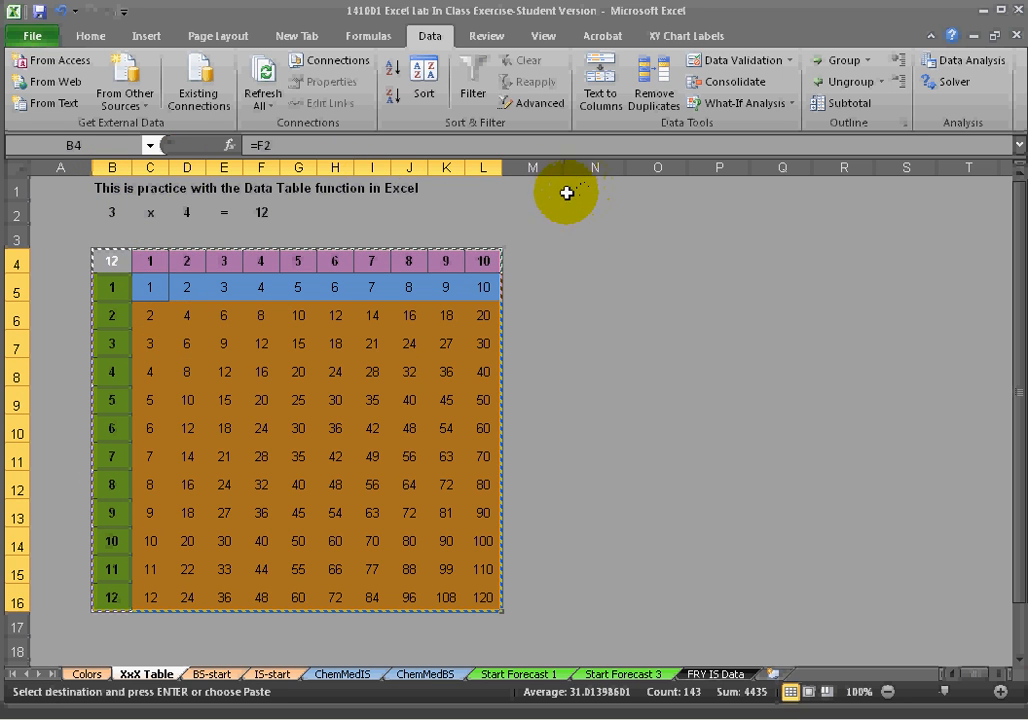
{"action": "left_click", "coordinate": [591, 257]}
{"action": "key", "text": "ctrl+v"}
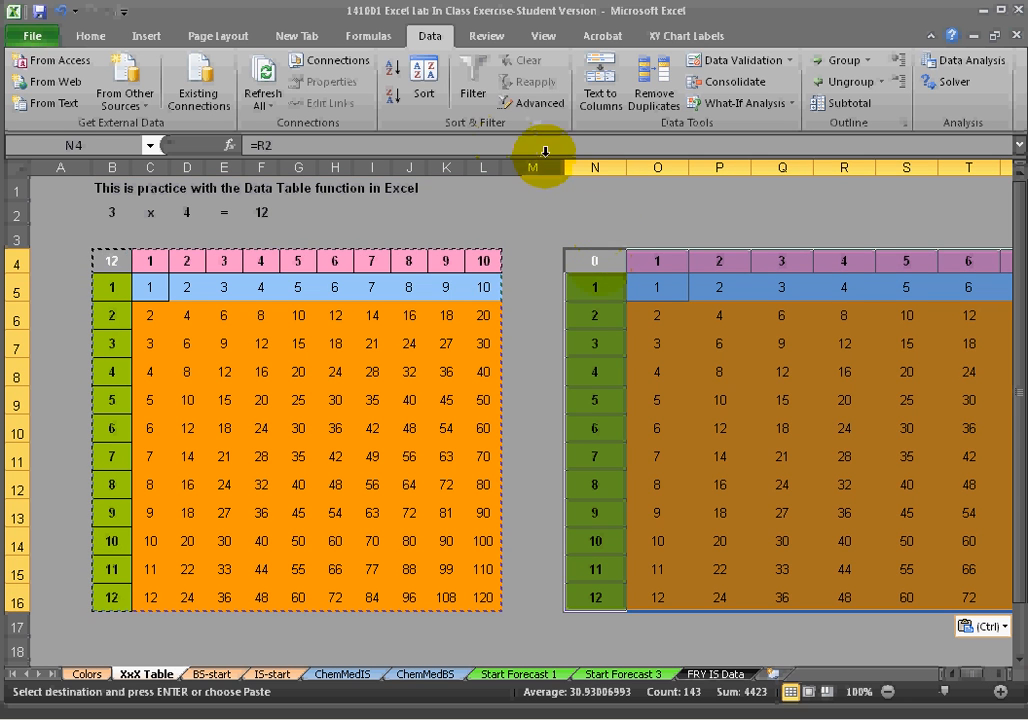
Step: Narrow column M and give columns N through X a compact, equal width
{"action": "left_click_drag", "start_coordinate": [565, 168], "coordinate": [905, 168]}
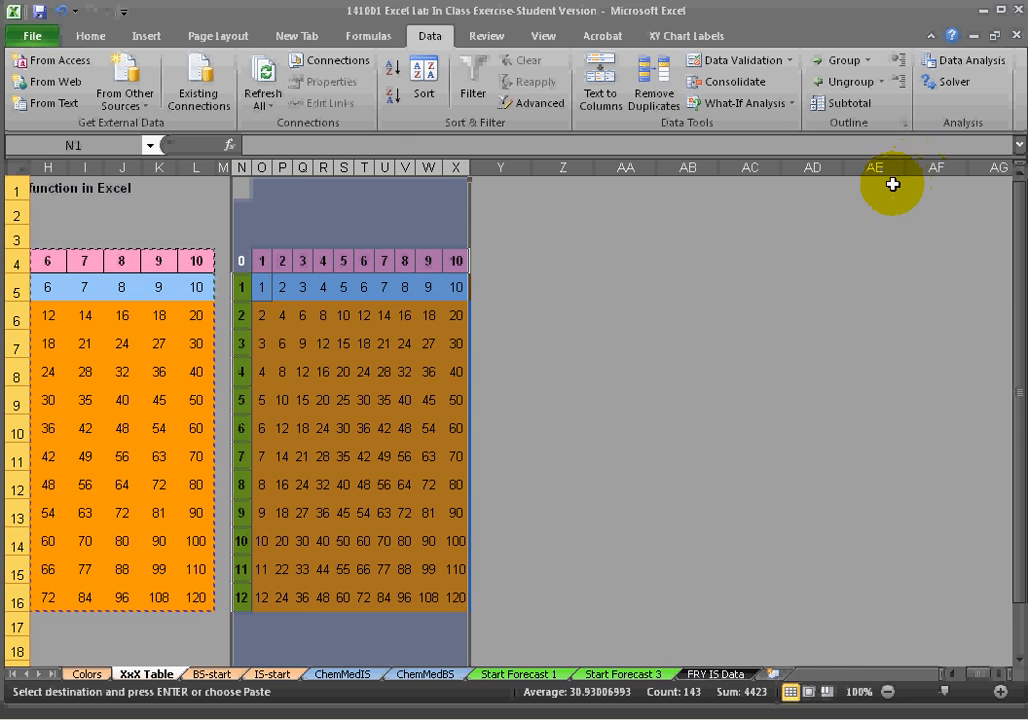
{"action": "mouse_move", "coordinate": [470, 168]}
{"action": "left_mouse_down"}
{"action": "mouse_move", "coordinate": [494, 172]}
{"action": "mouse_move", "coordinate": [470, 172]}
{"action": "left_mouse_up"}
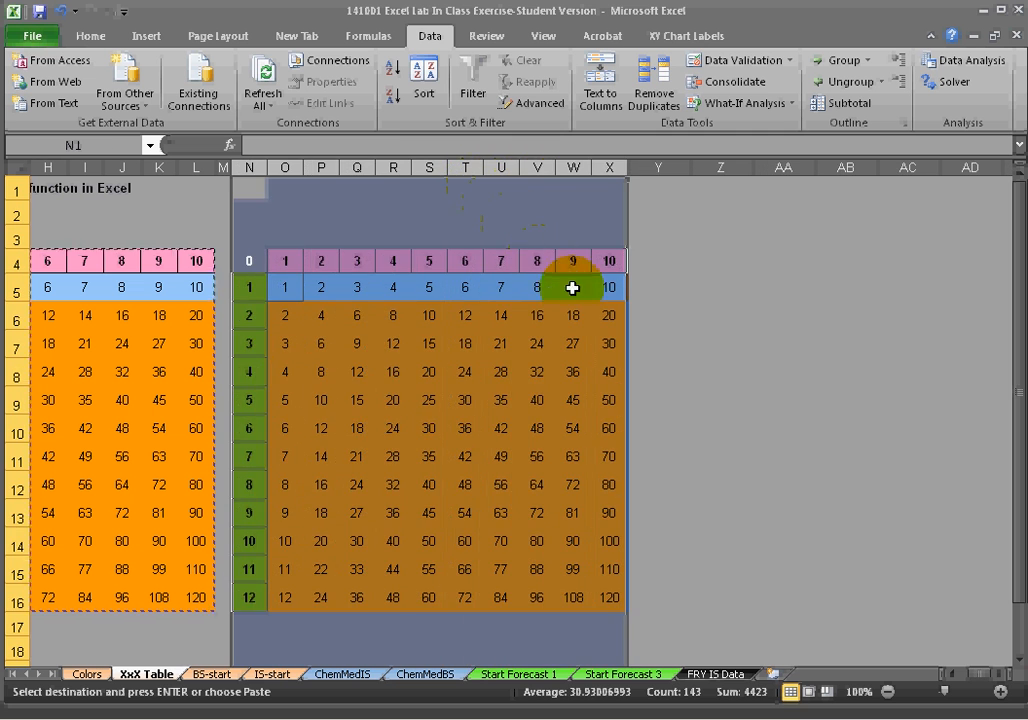
{"action": "left_click", "coordinate": [638, 430]}
Step: Clear the products in O5:X16 and the corner cell N4 of the copied table, keeping its headers
{"action": "left_click_drag", "start_coordinate": [950, 674], "coordinate": [932, 674]}
{"action": "left_click", "coordinate": [788, 456]}
{"action": "left_click_drag", "start_coordinate": [574, 289], "coordinate": [893, 601]}
{"action": "key", "text": "Delete"}
{"action": "left_click", "coordinate": [537, 260]}
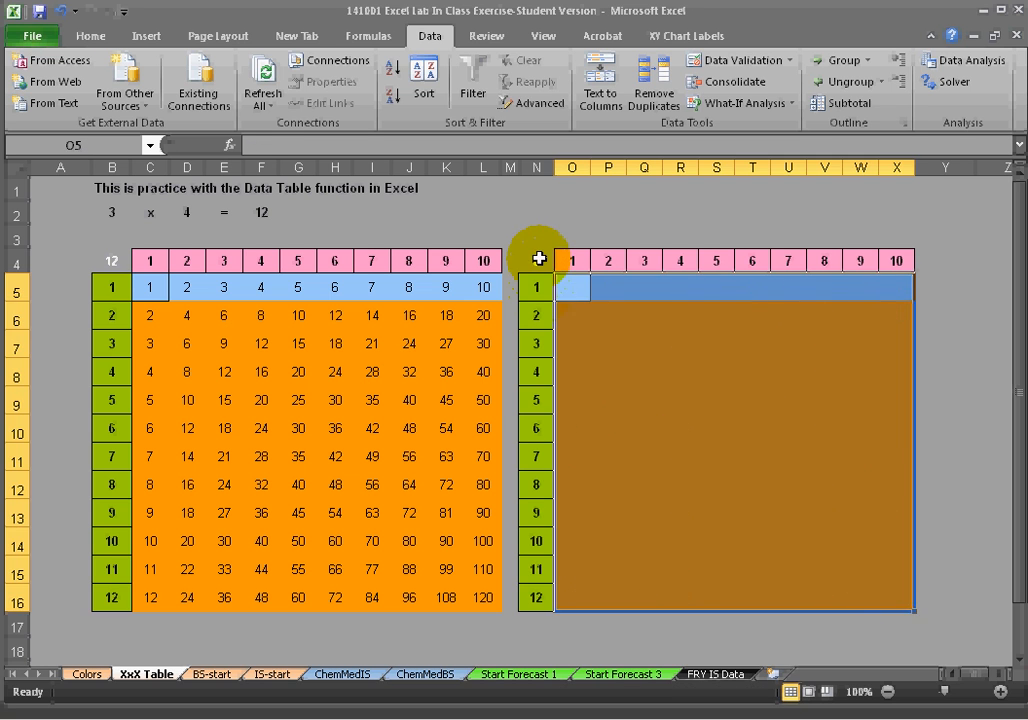
{"action": "key", "text": "Delete"}
{"action": "left_click", "coordinate": [664, 321]}
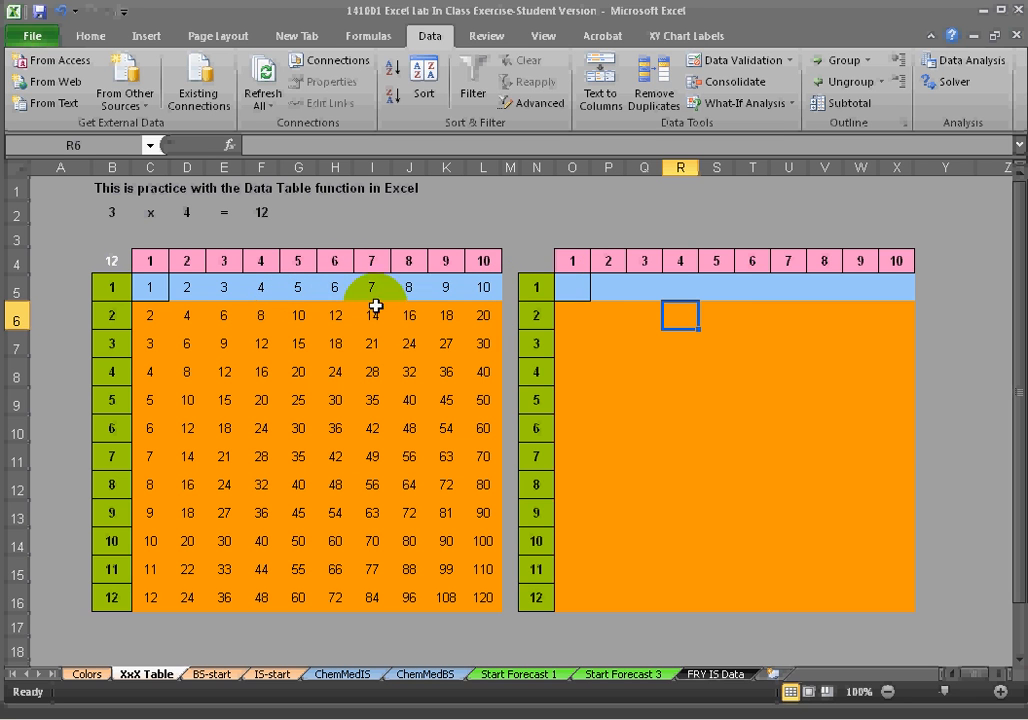
Step: Enter =O4*N5 in cell O5 and fill the formula across to X5
{"action": "left_click", "coordinate": [575, 286]}
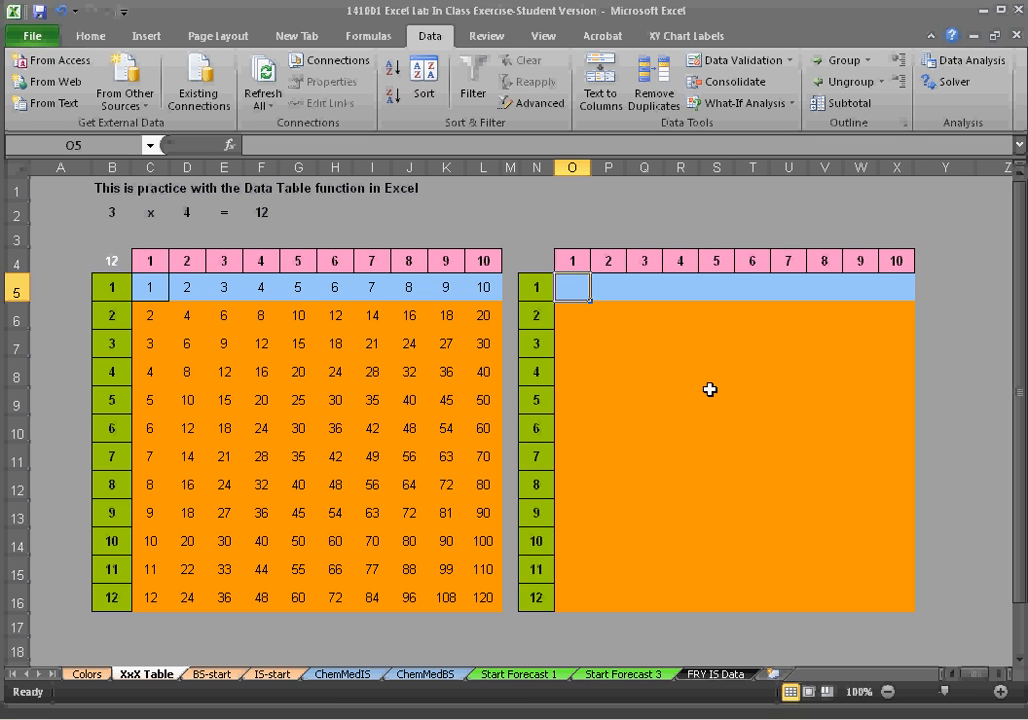
{"action": "type", "text": "="}
{"action": "key", "text": "Up"}
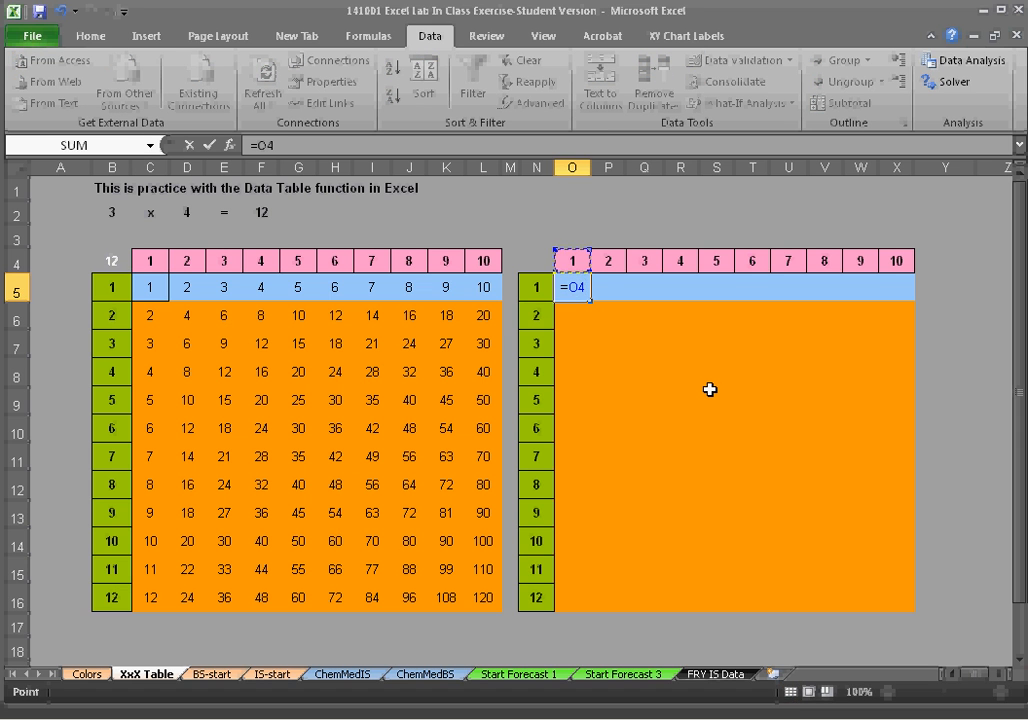
{"action": "type", "text": "*"}
{"action": "key", "text": "Left"}
{"action": "key", "text": "Return"}
{"action": "key", "text": "Up"}
{"action": "left_click_drag", "start_coordinate": [593, 300], "coordinate": [912, 300]}
Step: Examine which cells the multiplication formulas in P5 and O5 refer to
{"action": "left_click", "coordinate": [612, 283]}
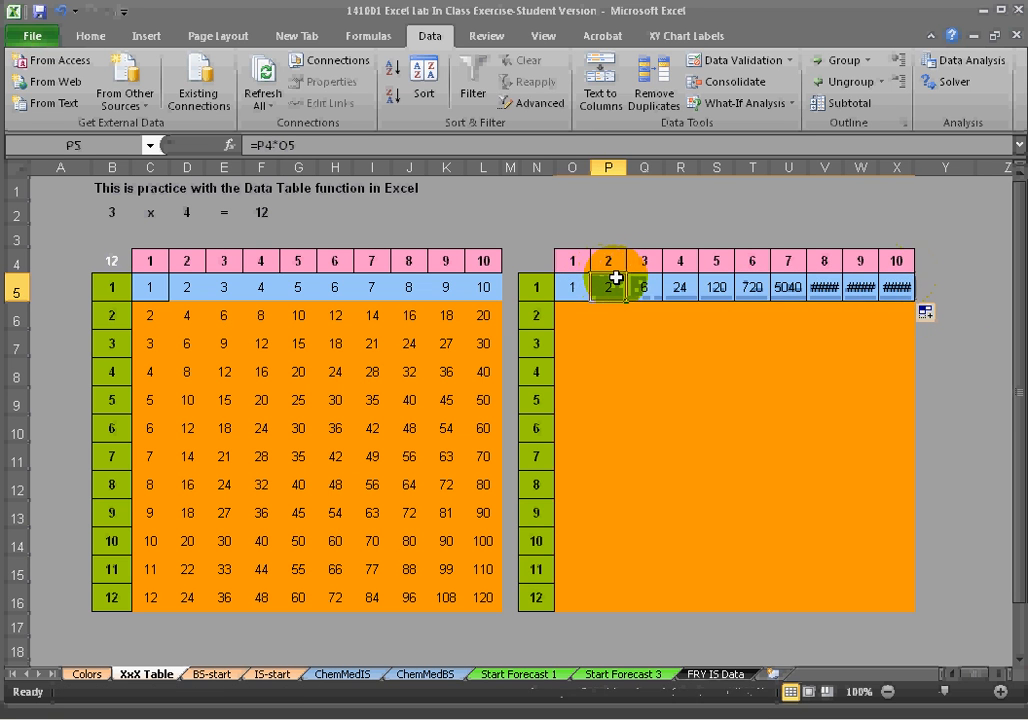
{"action": "left_click", "coordinate": [270, 150]}
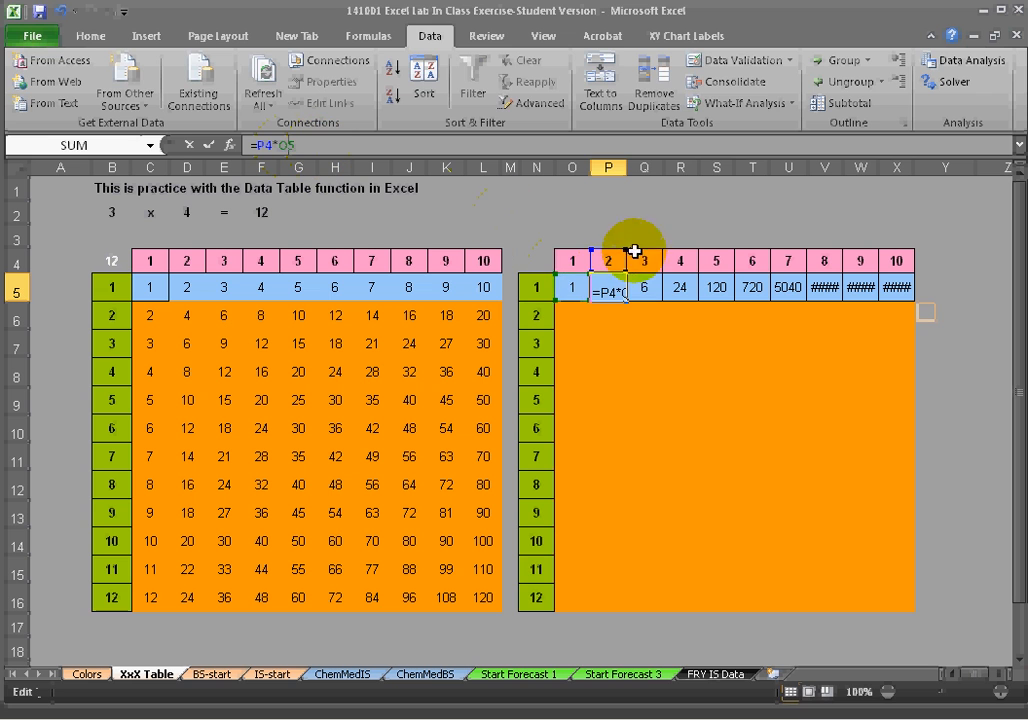
{"action": "double_click", "coordinate": [619, 288]}
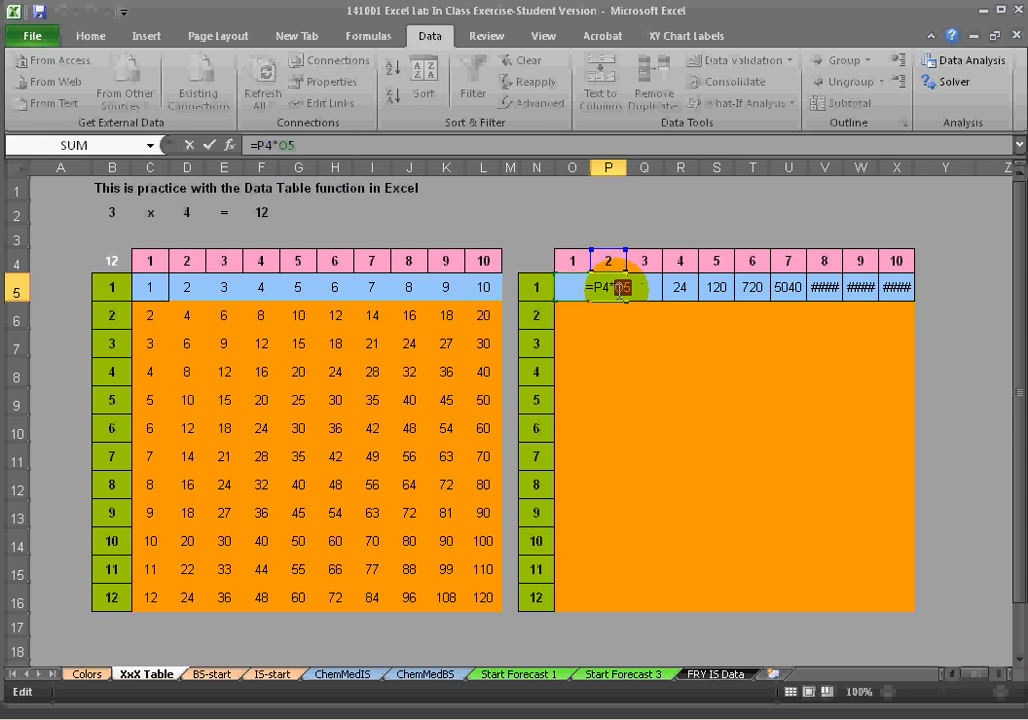
{"action": "key", "text": "Escape"}
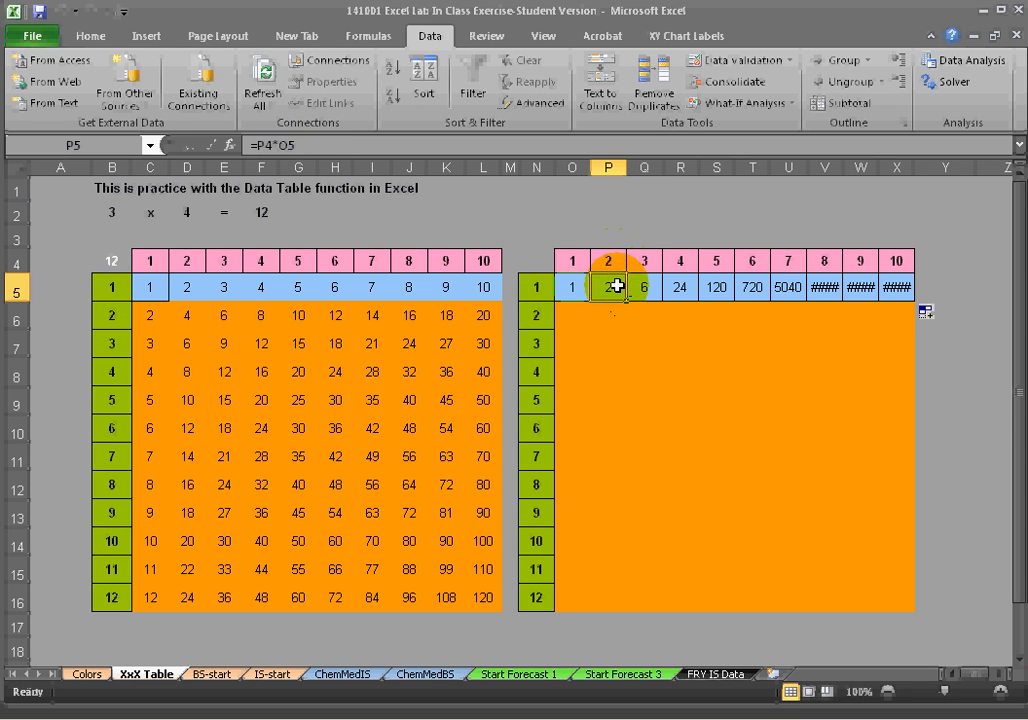
{"action": "double_click", "coordinate": [617, 288]}
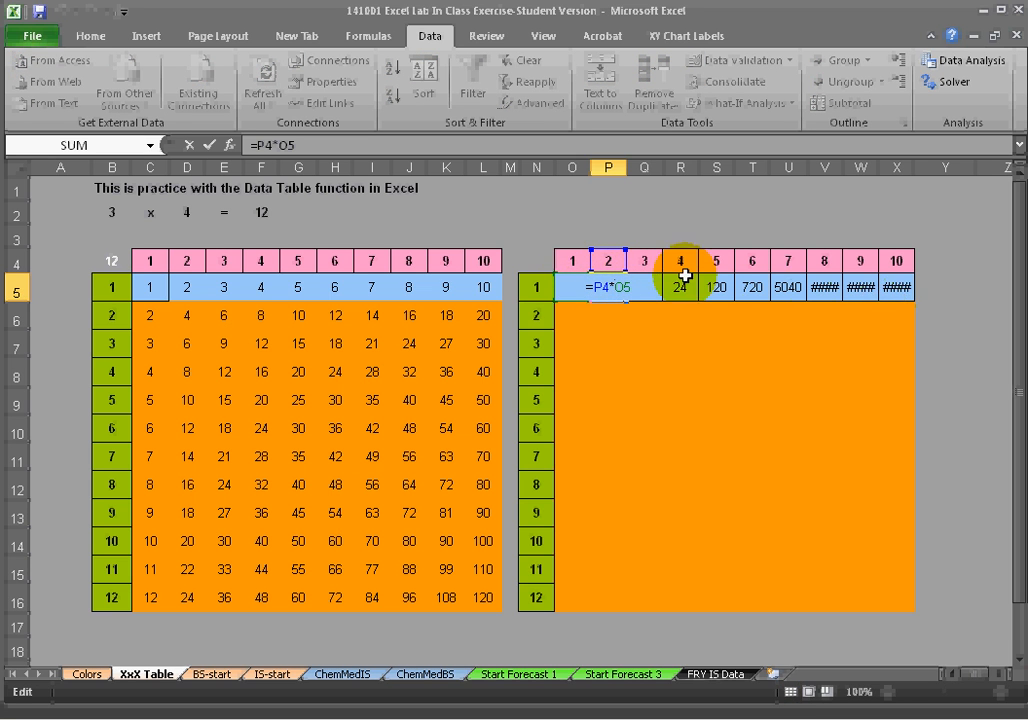
{"action": "key", "text": "Escape"}
{"action": "left_click", "coordinate": [562, 294]}
{"action": "double_click", "coordinate": [568, 290]}
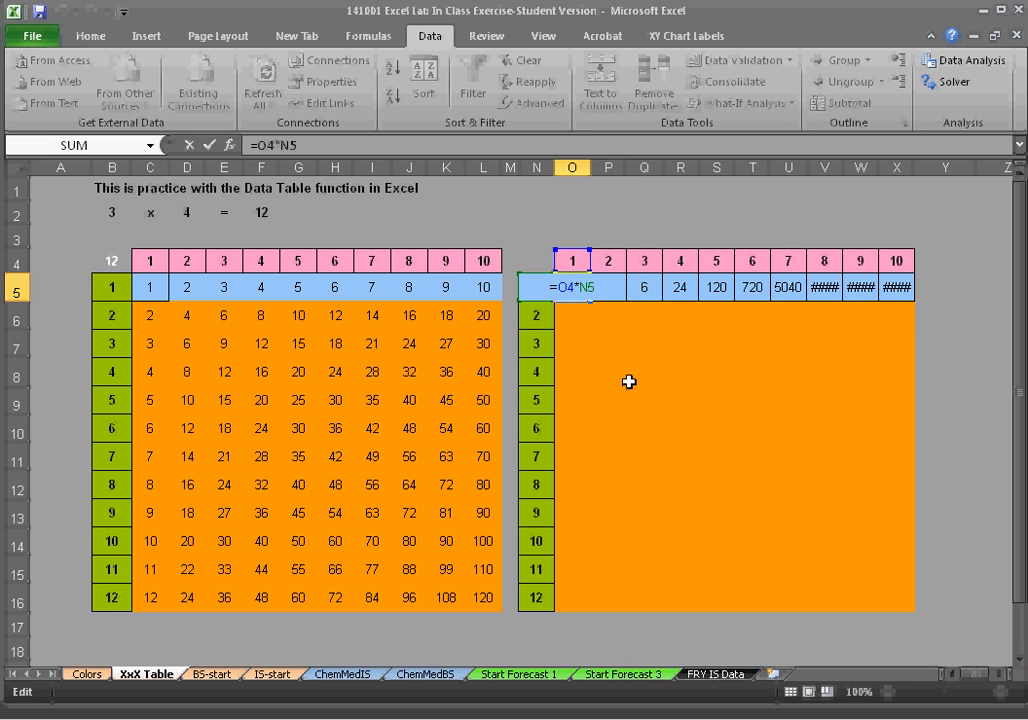
{"action": "key", "text": "Escape"}
Step: Fill the O5 formula into P5 again and compare how the references shift between the two cells
{"action": "scroll", "coordinate": [629, 381], "scroll_direction": "up", "scroll_amount": 2}
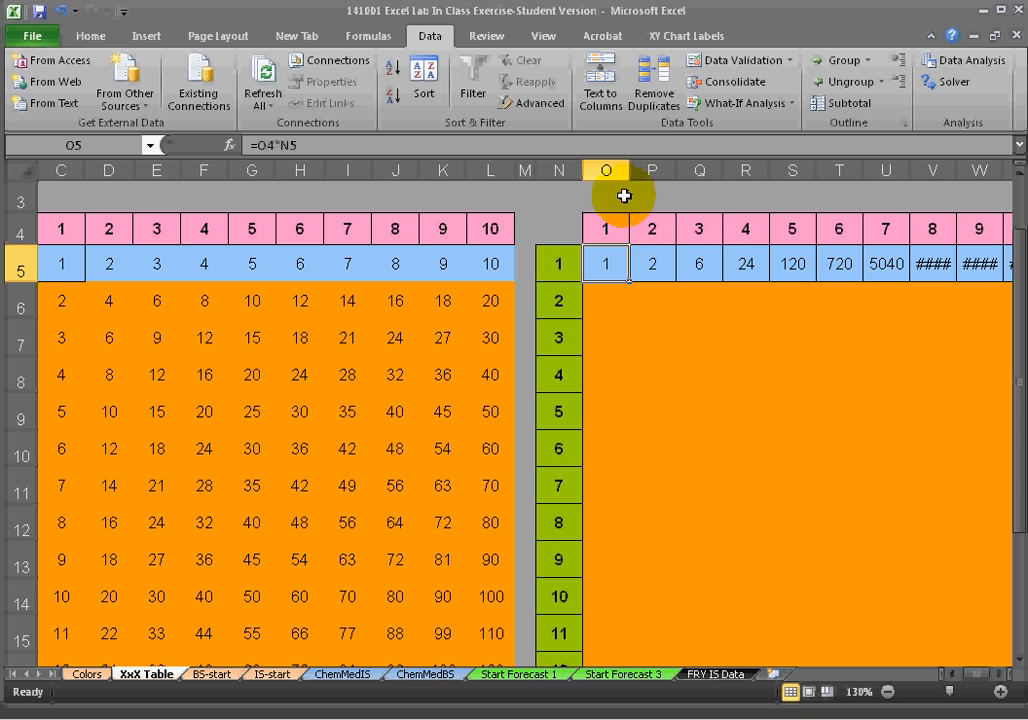
{"action": "double_click", "coordinate": [611, 262]}
{"action": "left_click", "coordinate": [598, 267]}
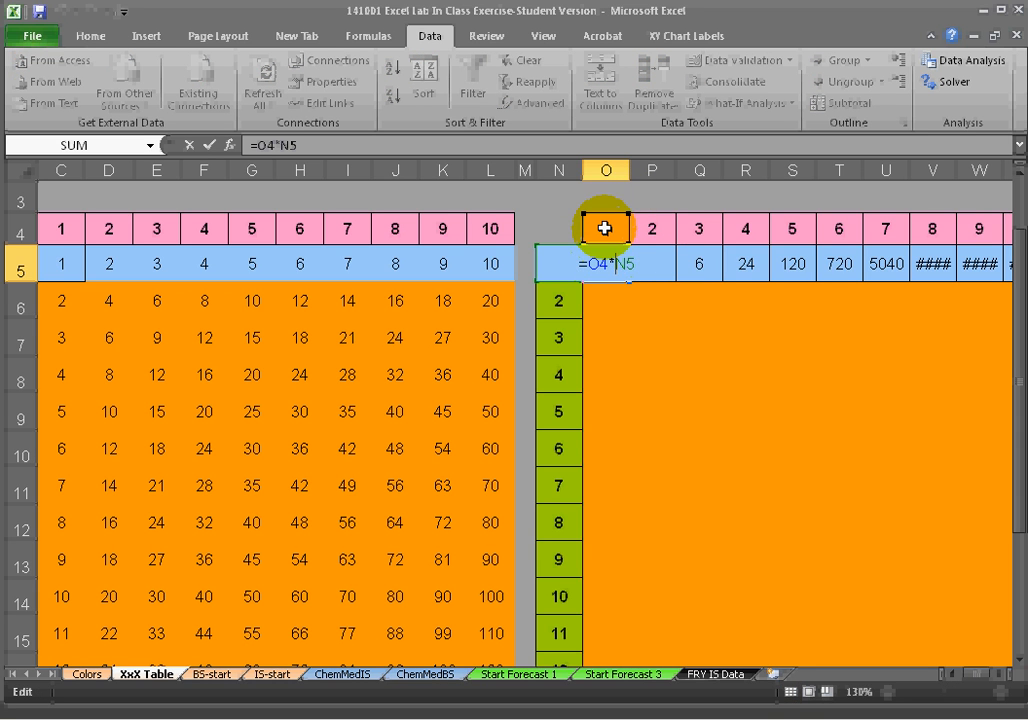
{"action": "key", "text": "Escape"}
{"action": "left_click", "coordinate": [658, 271]}
{"action": "left_click", "coordinate": [612, 269]}
{"action": "left_click_drag", "start_coordinate": [631, 282], "coordinate": [655, 269]}
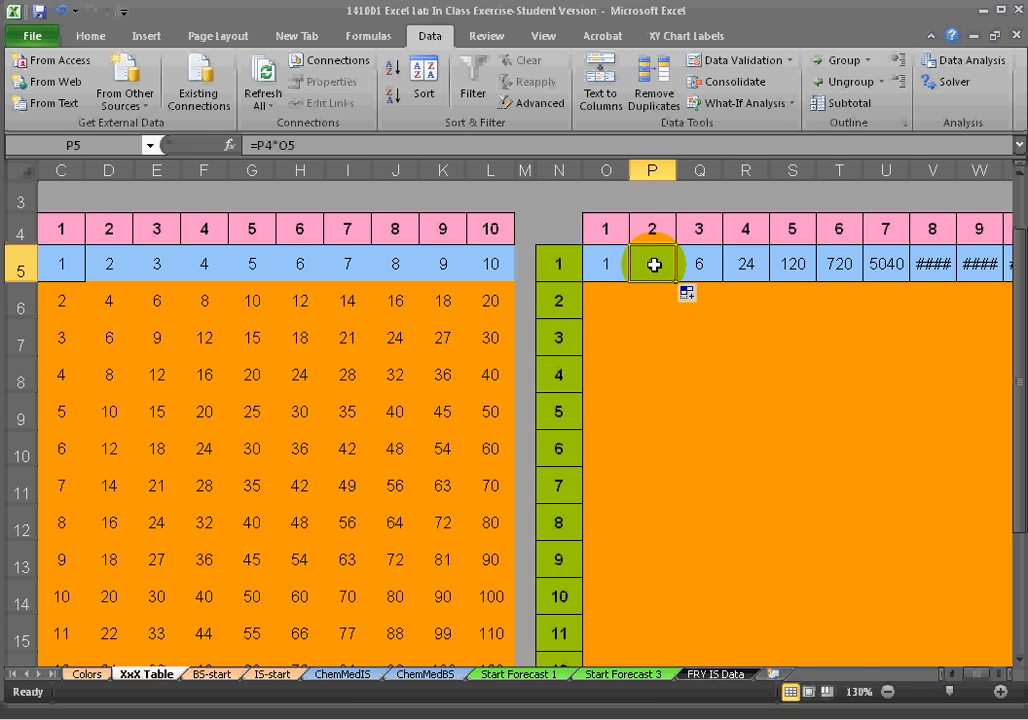
{"action": "double_click", "coordinate": [653, 265]}
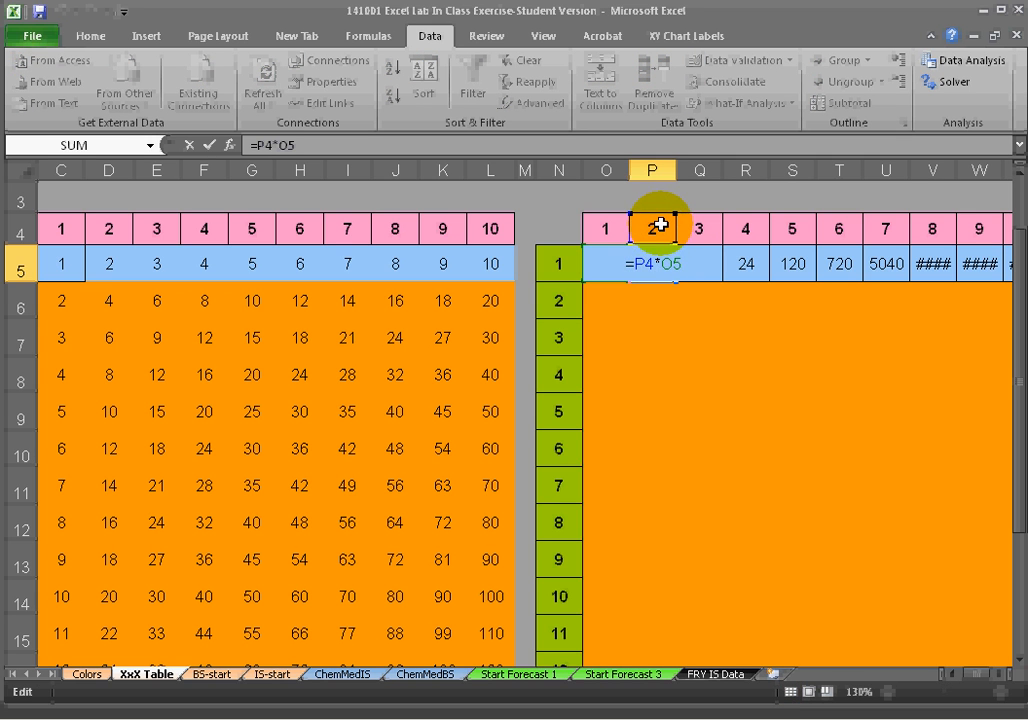
{"action": "key", "text": "Escape"}
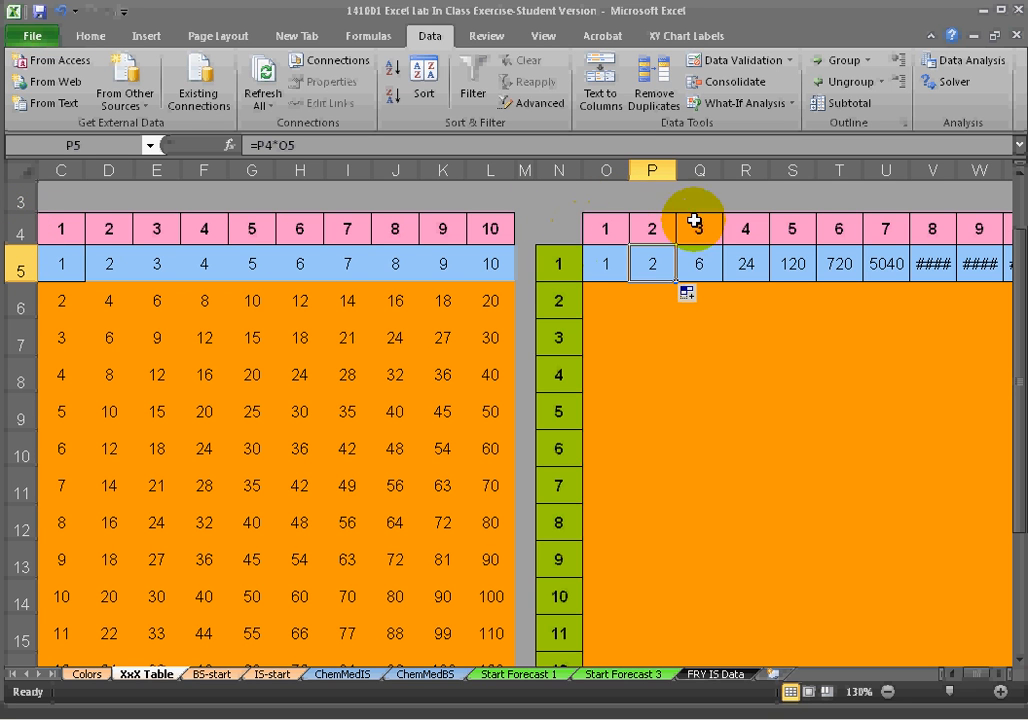
Step: Examine the header cell O4 and the references used by the multiplication formula in O5
{"action": "left_click", "coordinate": [606, 229]}
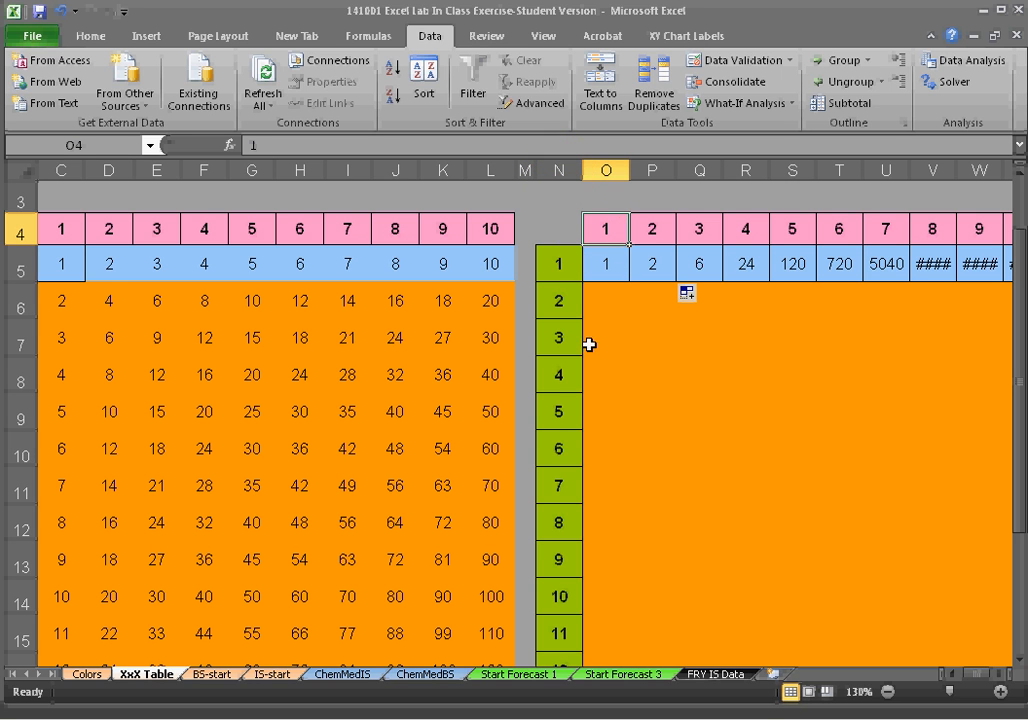
{"action": "left_click", "coordinate": [605, 266]}
{"action": "double_click", "coordinate": [596, 264]}
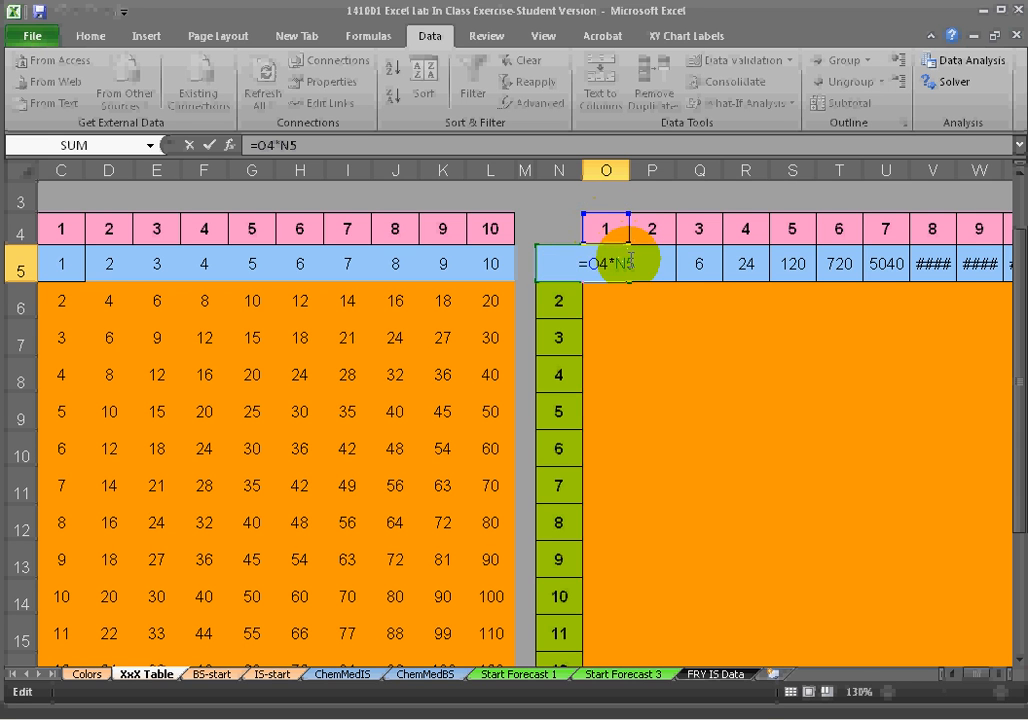
{"action": "key", "text": "Escape"}
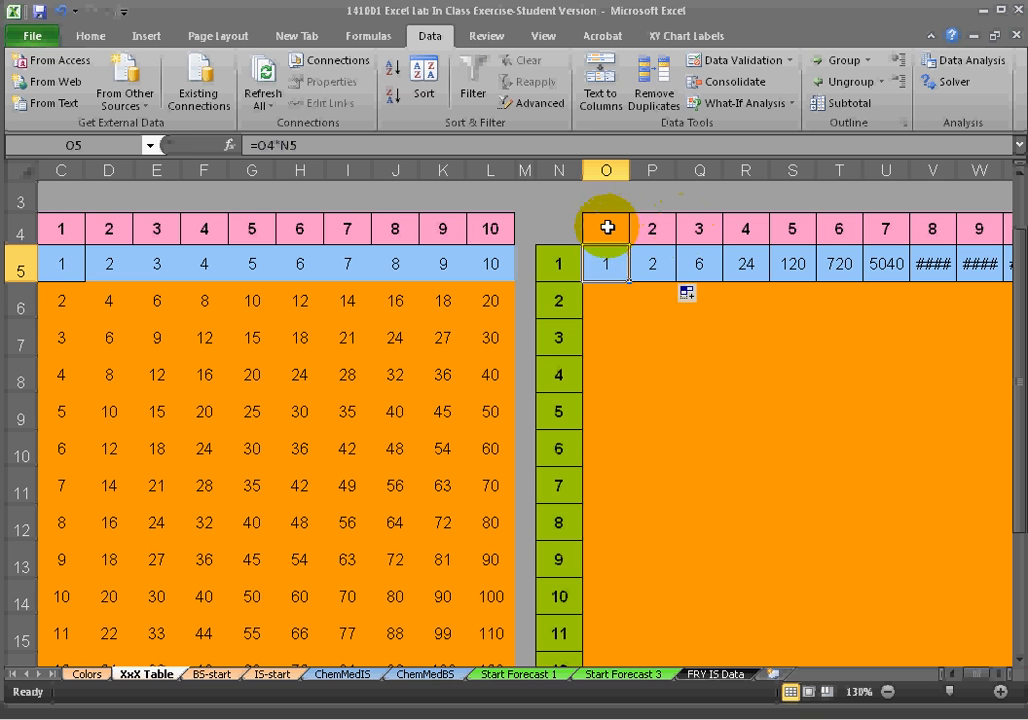
Step: Change the formula in O5 to =O$4*$N5, locking the header row and the header column
{"action": "double_click", "coordinate": [603, 265]}
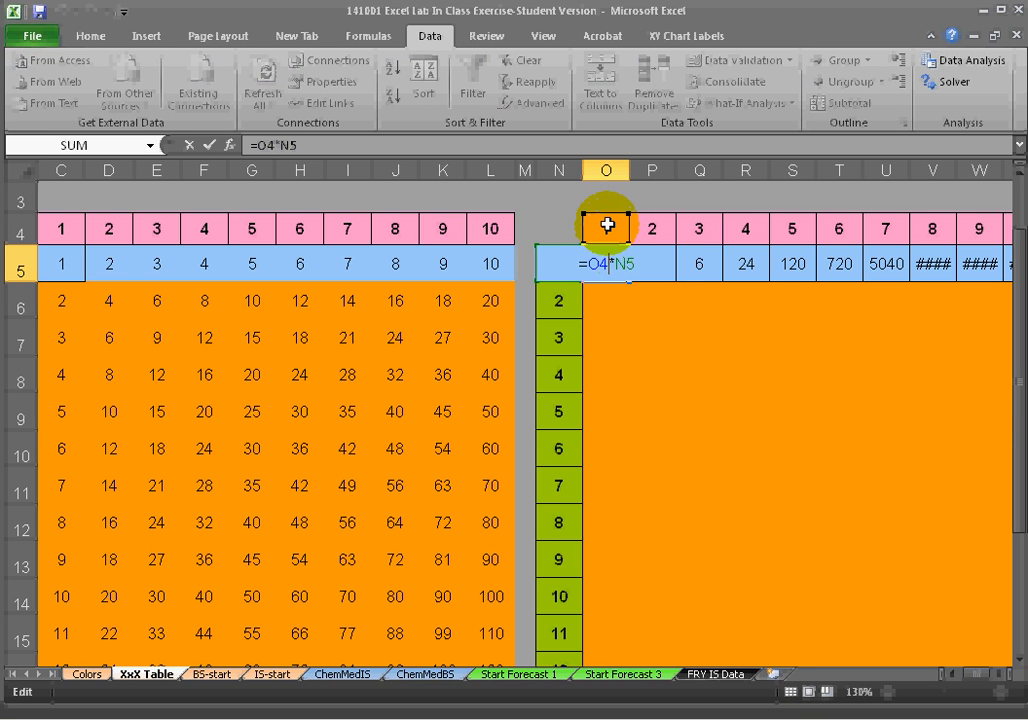
{"action": "left_click", "coordinate": [619, 270]}
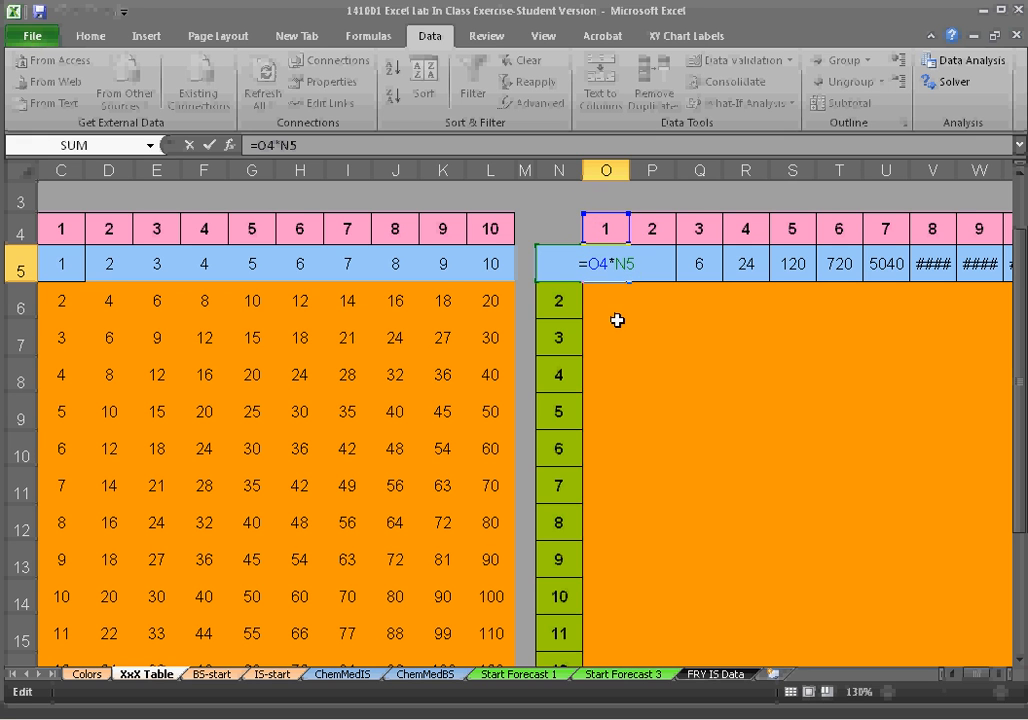
{"action": "key", "text": "F4"}
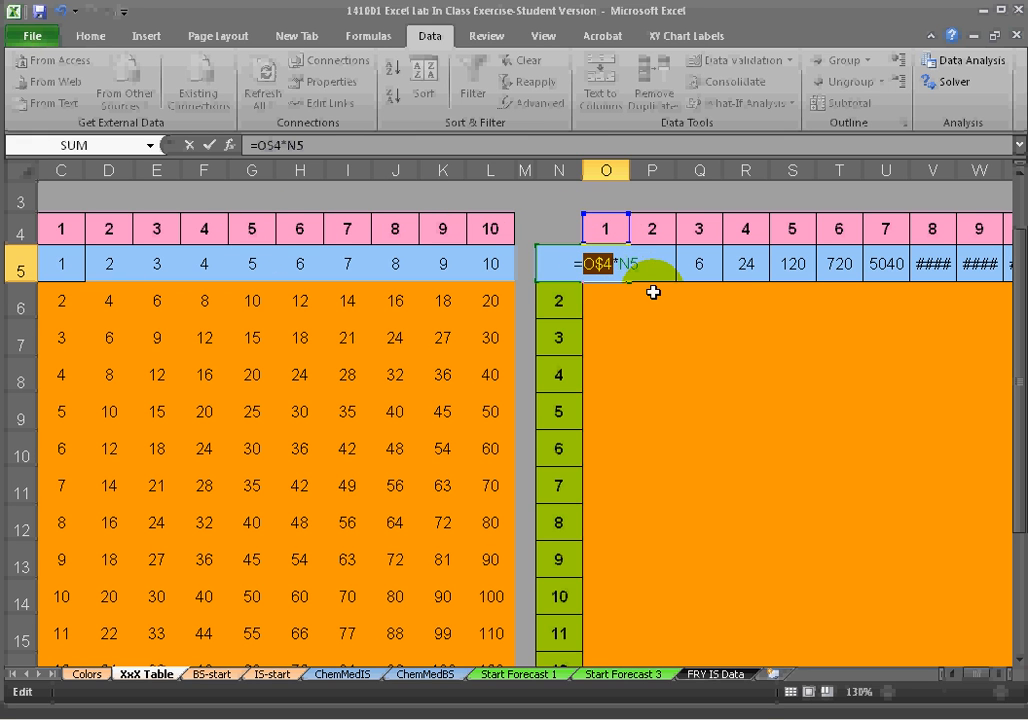
{"action": "left_click", "coordinate": [592, 251]}
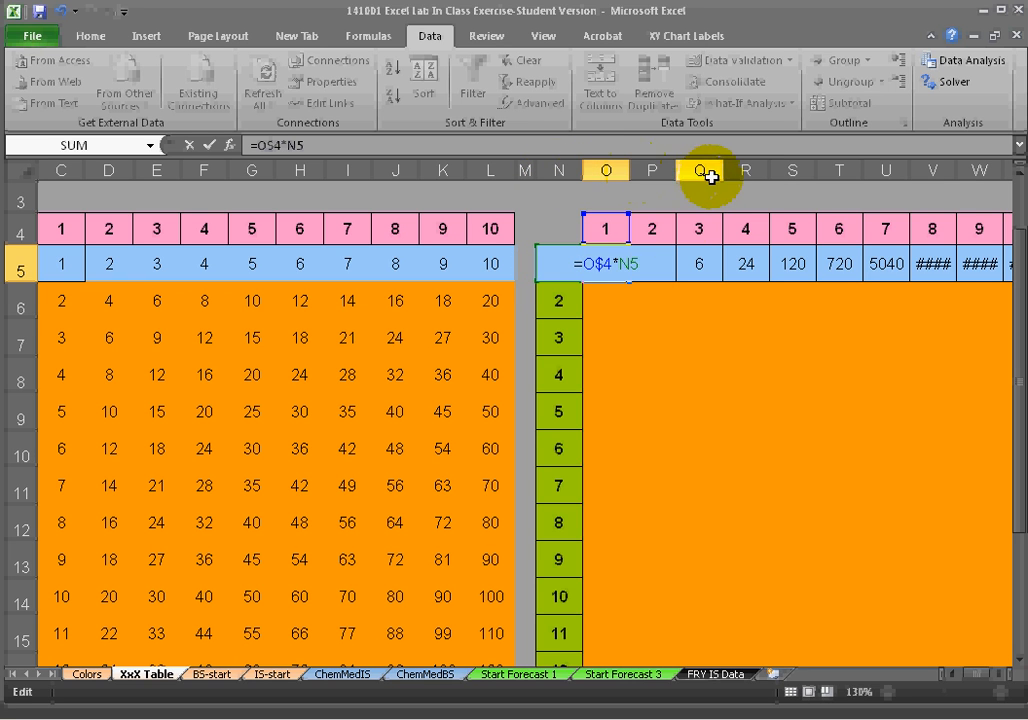
{"action": "key", "text": "F4"}
{"action": "key", "text": "F4"}
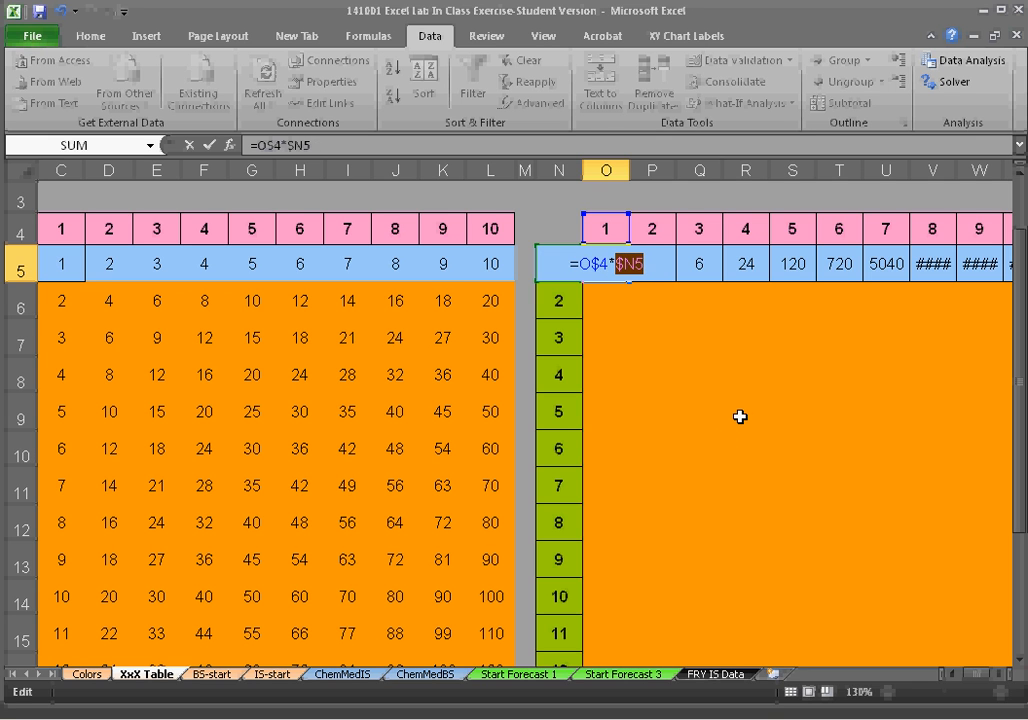
{"action": "key", "text": "Return"}
{"action": "key", "text": "Up"}
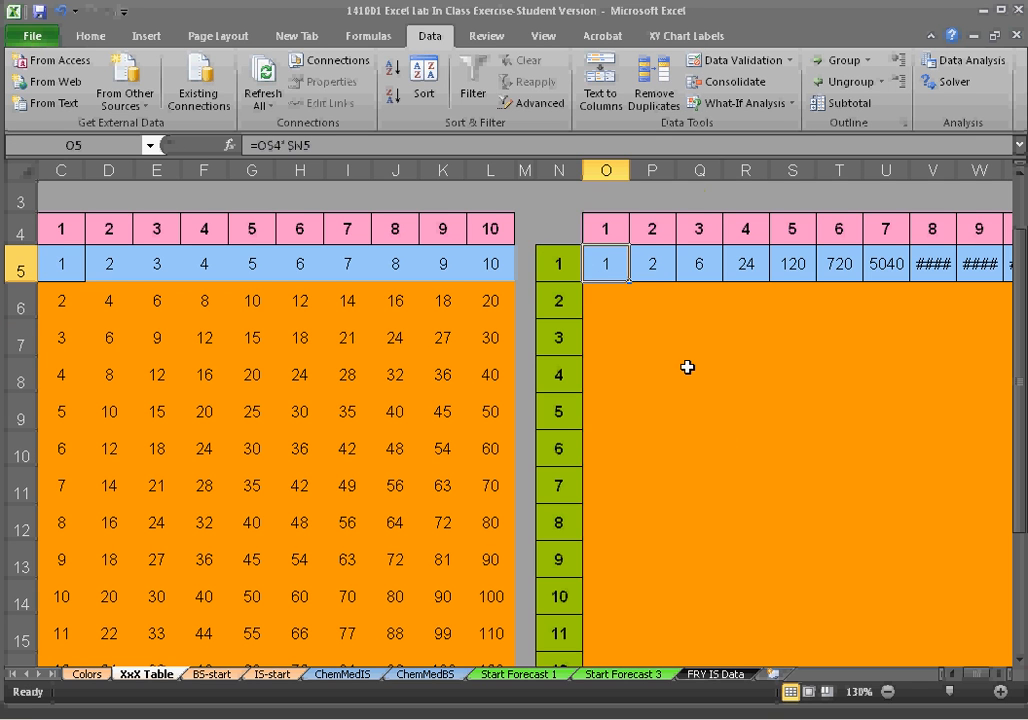
Step: Fill the O5 formula across to X5 and check which cells the formula in T5 refers to
{"action": "left_click_drag", "start_coordinate": [632, 284], "coordinate": [906, 300]}
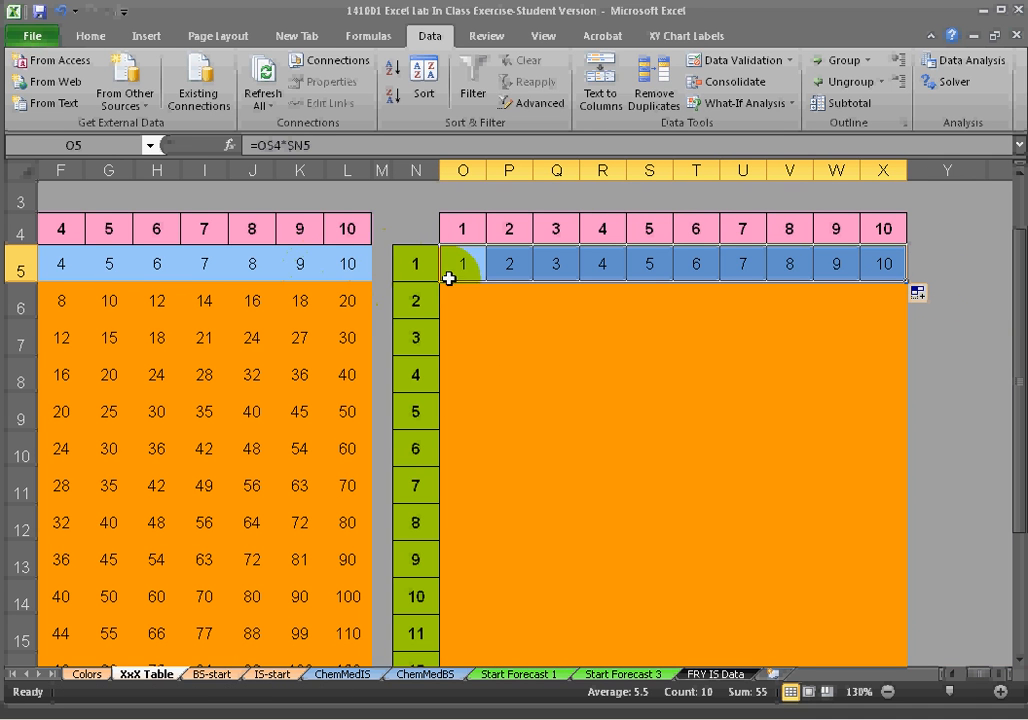
{"action": "double_click", "coordinate": [696, 258]}
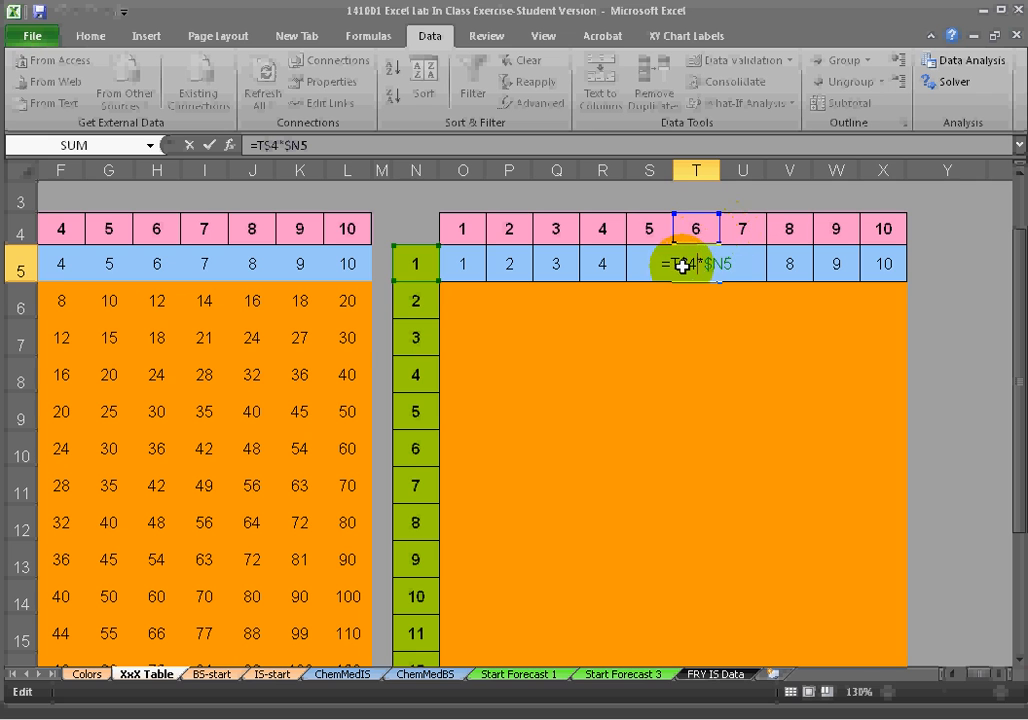
{"action": "left_click_drag", "start_coordinate": [682, 265], "coordinate": [718, 267]}
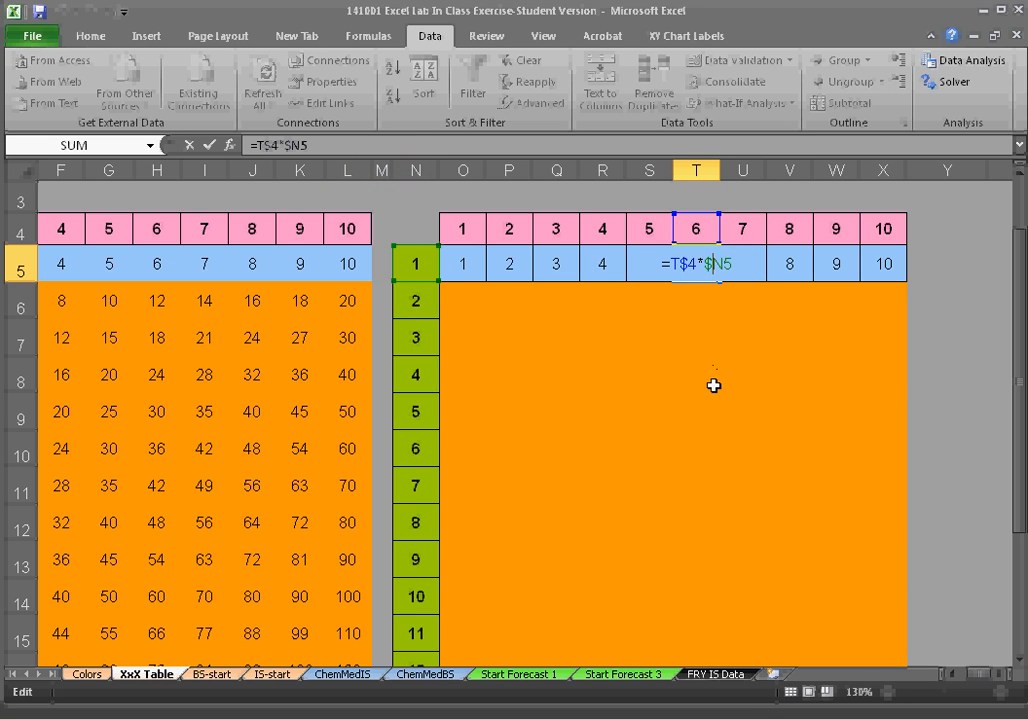
{"action": "key", "text": "Return"}
Step: Fill the formulas in O5:X5 down through row 16 and check the references in O5
{"action": "left_click_drag", "start_coordinate": [466, 266], "coordinate": [897, 612]}
{"action": "scroll", "coordinate": [915, 520], "scroll_direction": "up", "scroll_amount": 2}
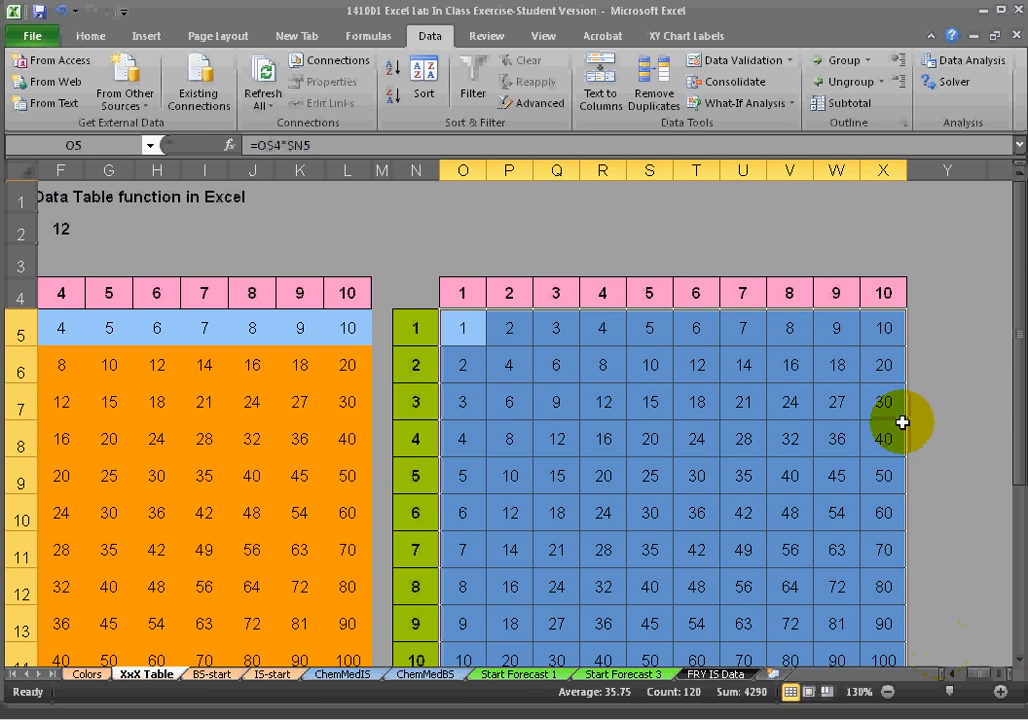
{"action": "left_click", "coordinate": [469, 330]}
{"action": "double_click", "coordinate": [469, 330]}
{"action": "key", "text": "Escape"}
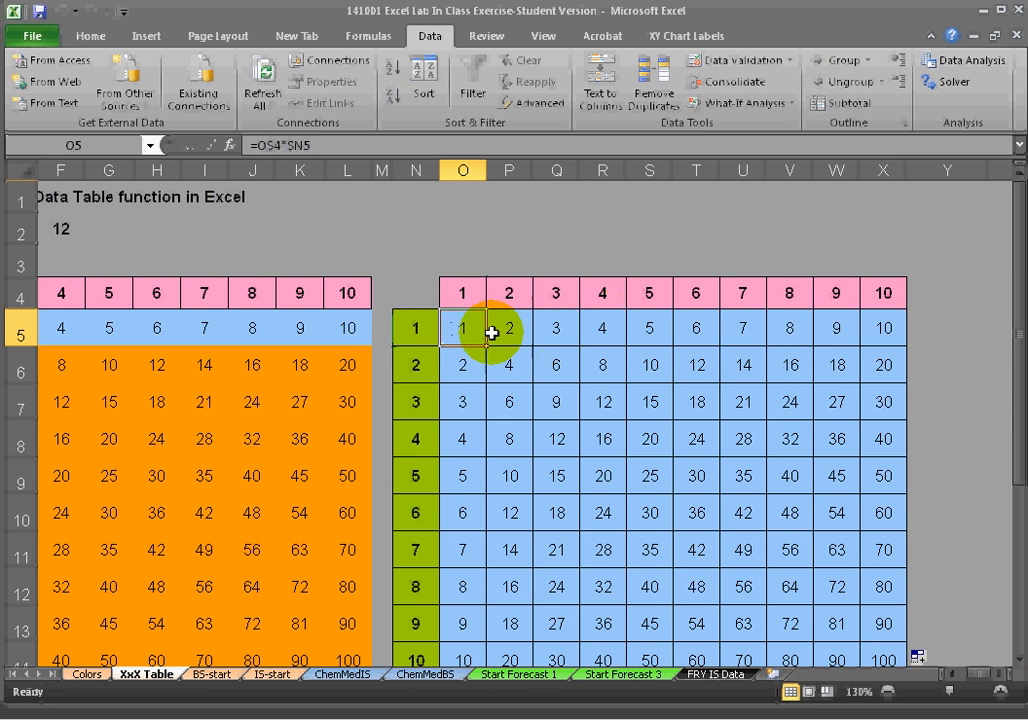
Step: Fill the O5:X5 formulas down to row 16 again and check which header cells V14 refers to
{"action": "left_click_drag", "start_coordinate": [459, 332], "coordinate": [895, 322]}
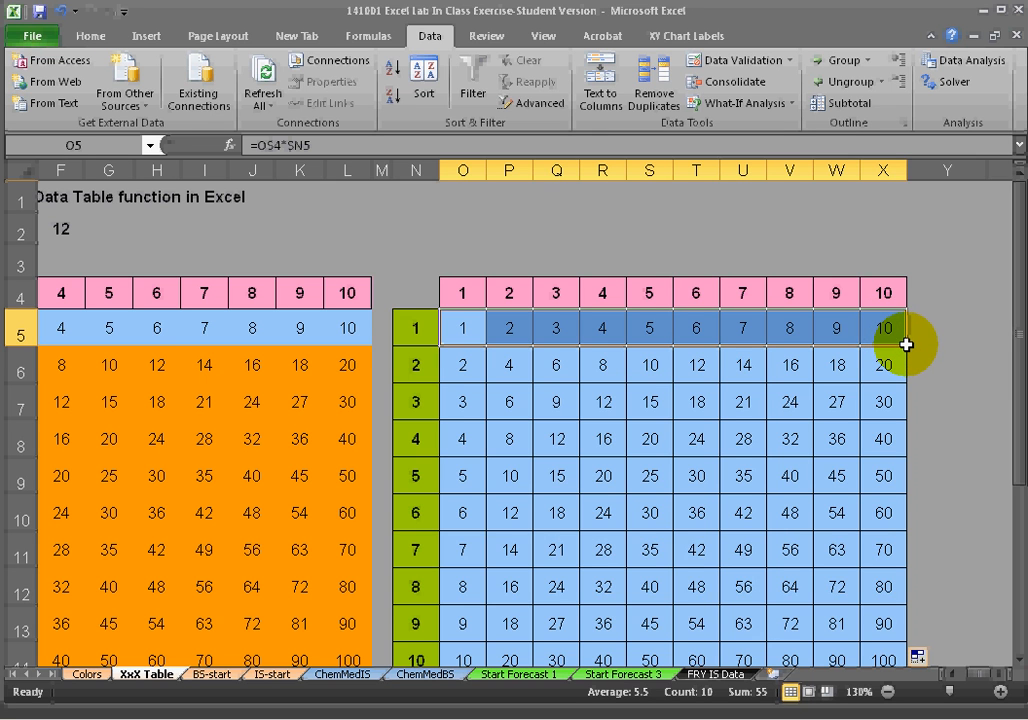
{"action": "left_click_drag", "start_coordinate": [905, 343], "coordinate": [900, 648]}
{"action": "double_click", "coordinate": [789, 562]}
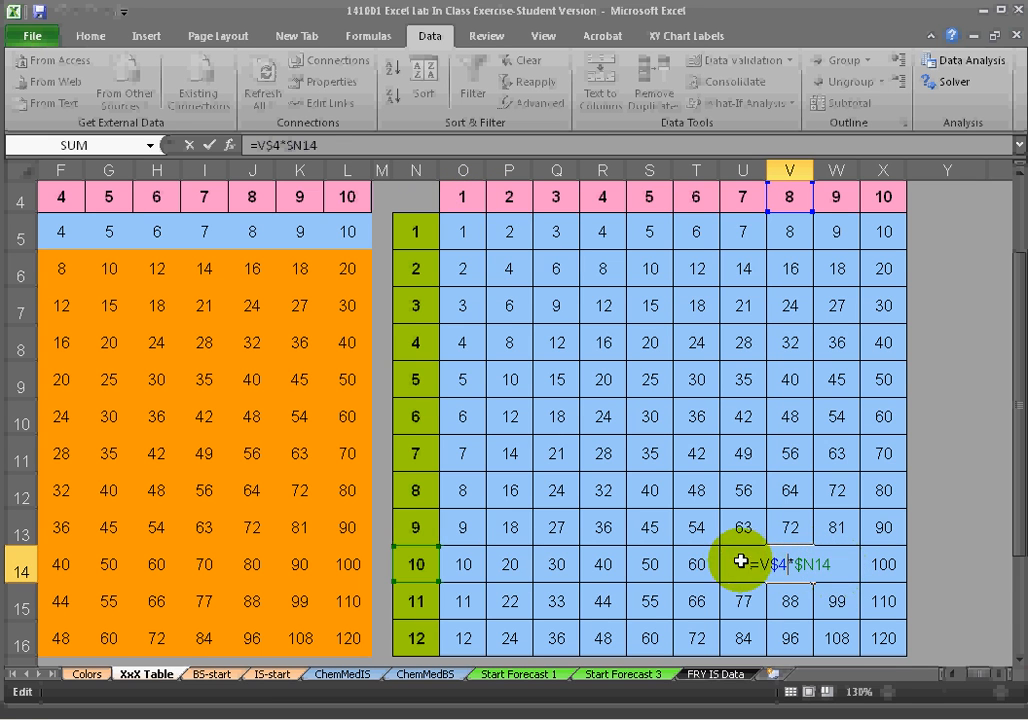
{"action": "key", "text": "Escape"}
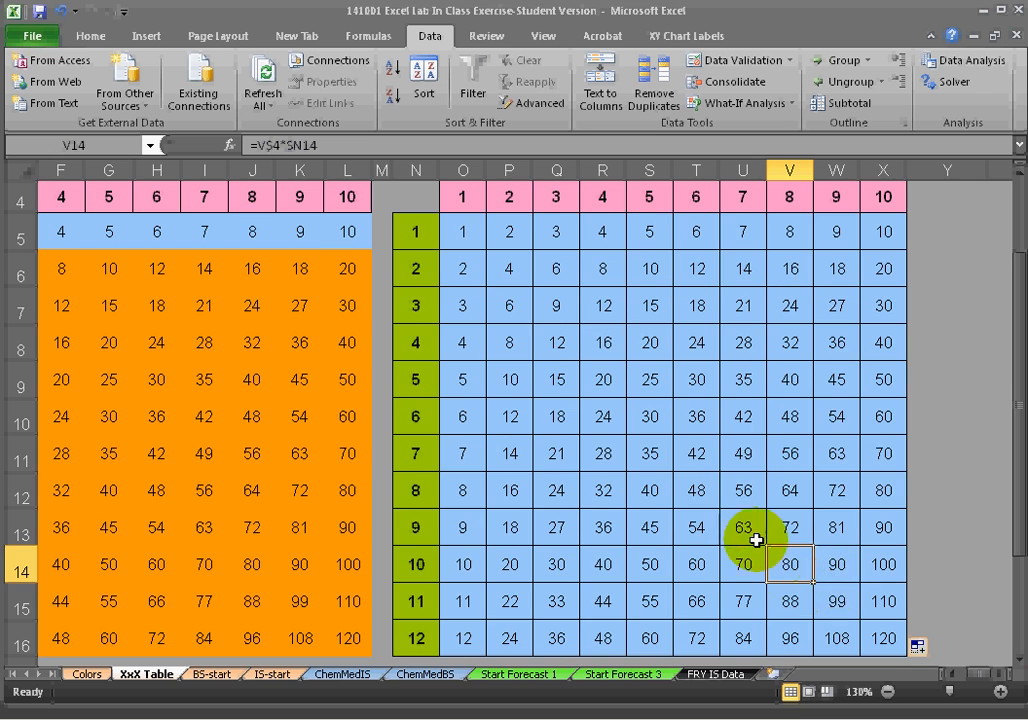
{"action": "scroll", "coordinate": [708, 515], "scroll_direction": "down", "scroll_amount": 2}
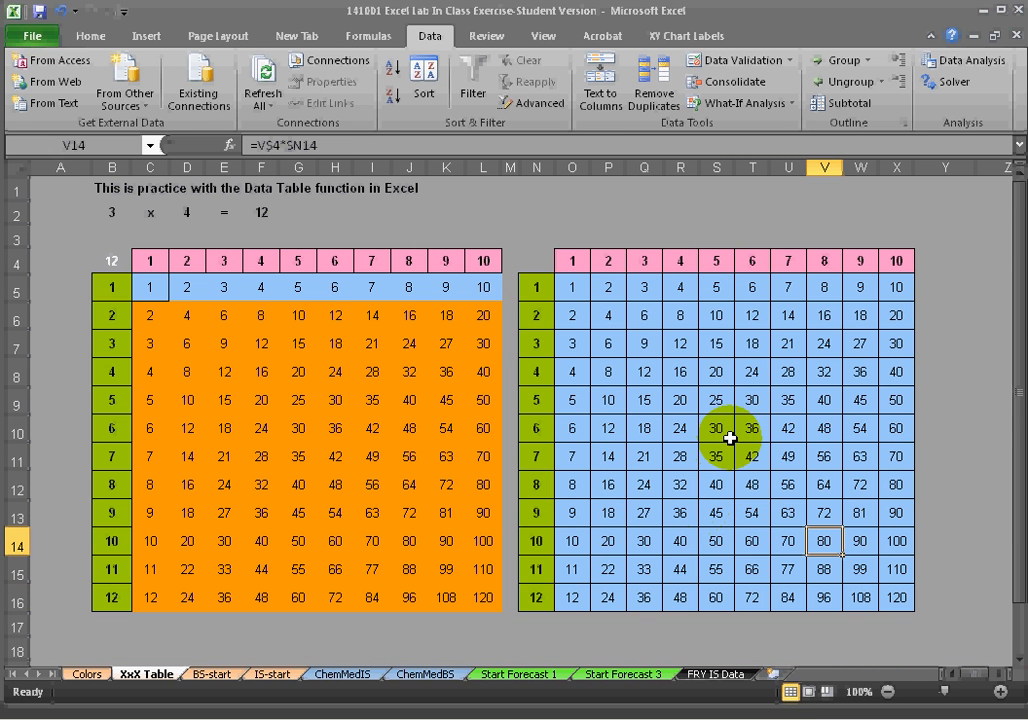